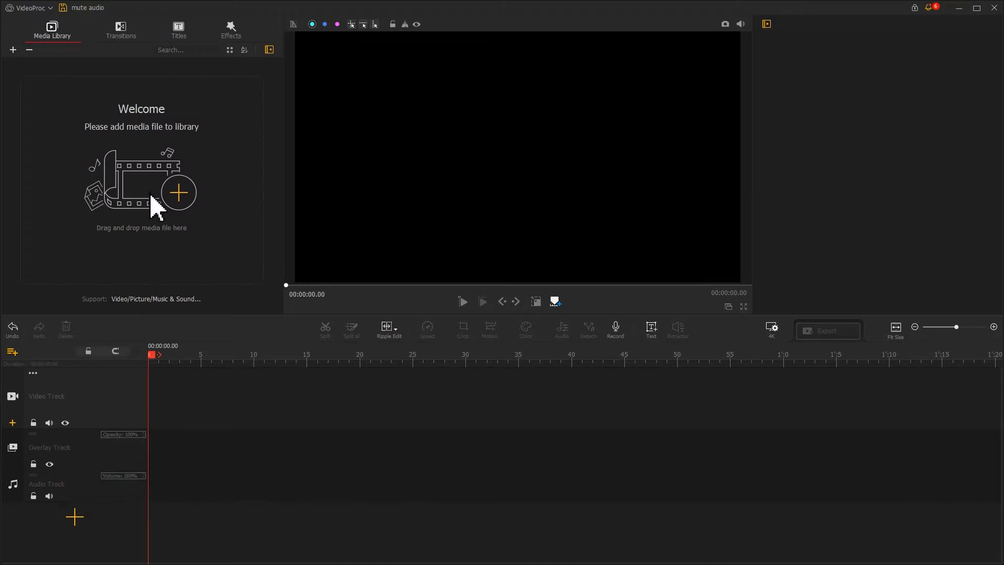
# - Import the video and music files into the media library, and place Gopro followed by Drone Shots on the video track
pyautogui.click(178, 195)
pyautogui.moveTo(107, 161); pyautogui.dragTo(157, 79)
pyautogui.click(539, 358)
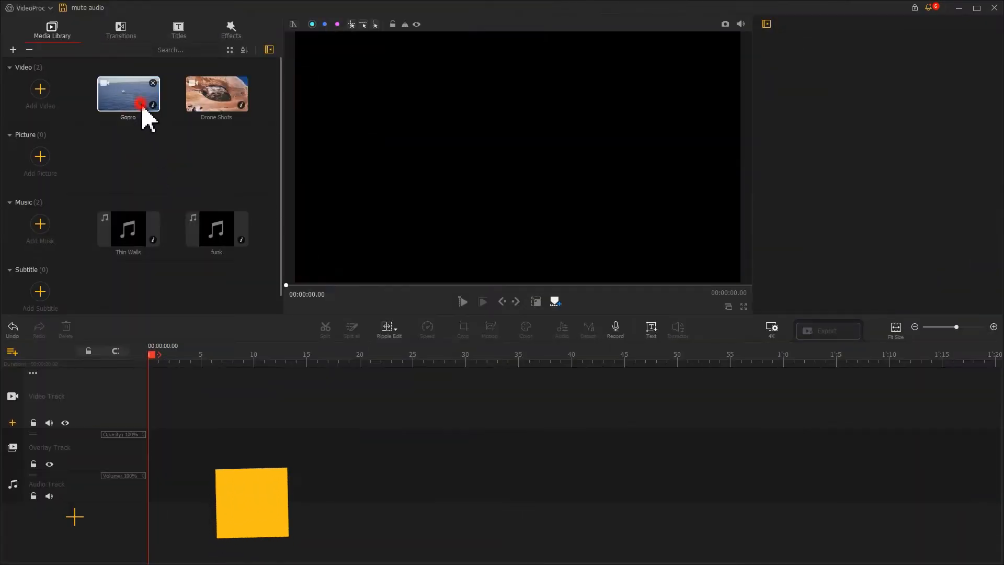
pyautogui.moveTo(146, 112); pyautogui.dragTo(181, 392)
pyautogui.moveTo(206, 117); pyautogui.dragTo(498, 416)
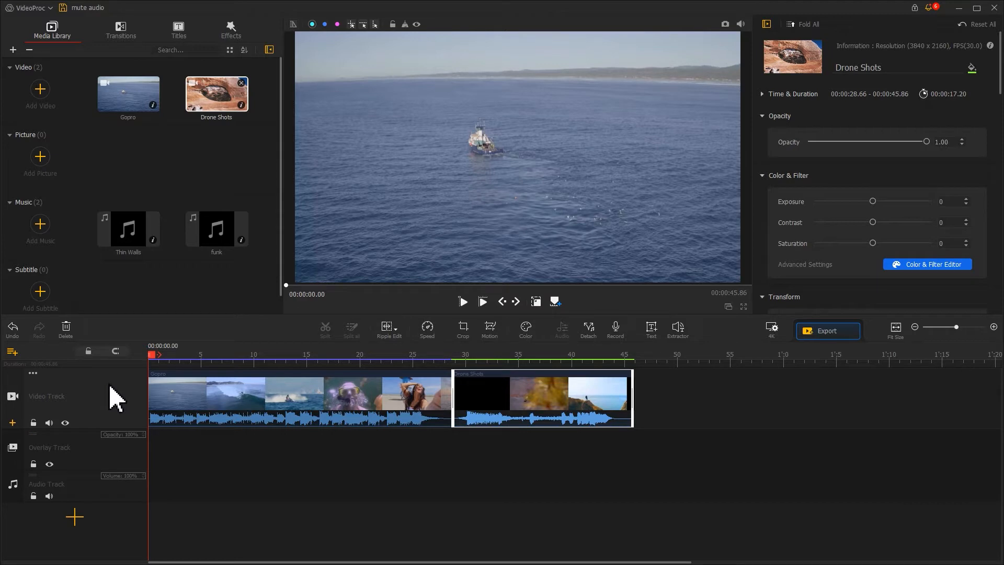
# - Mute the whole video track and play parts of both clips to check the sound
pyautogui.click(49, 422)
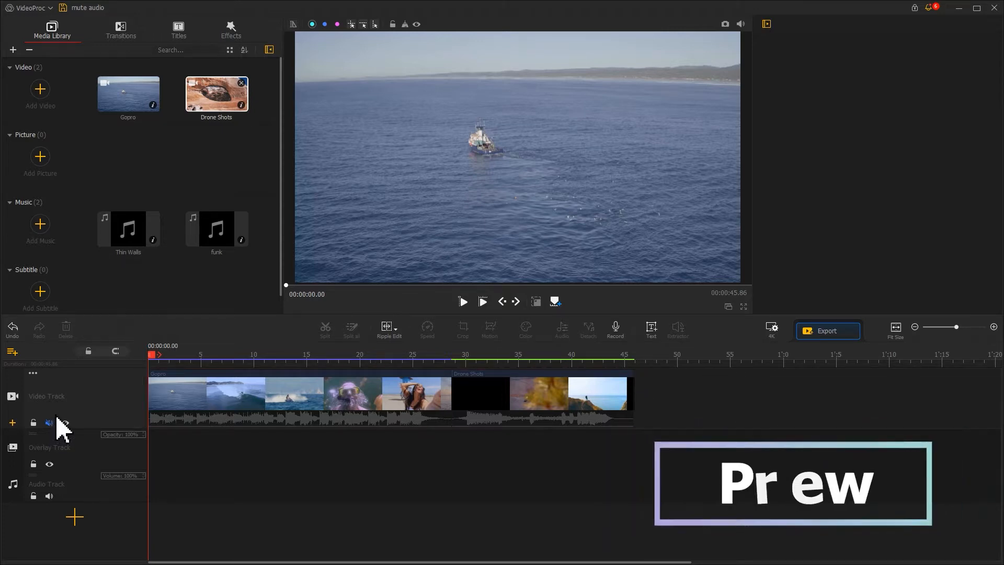
pyautogui.press('space')
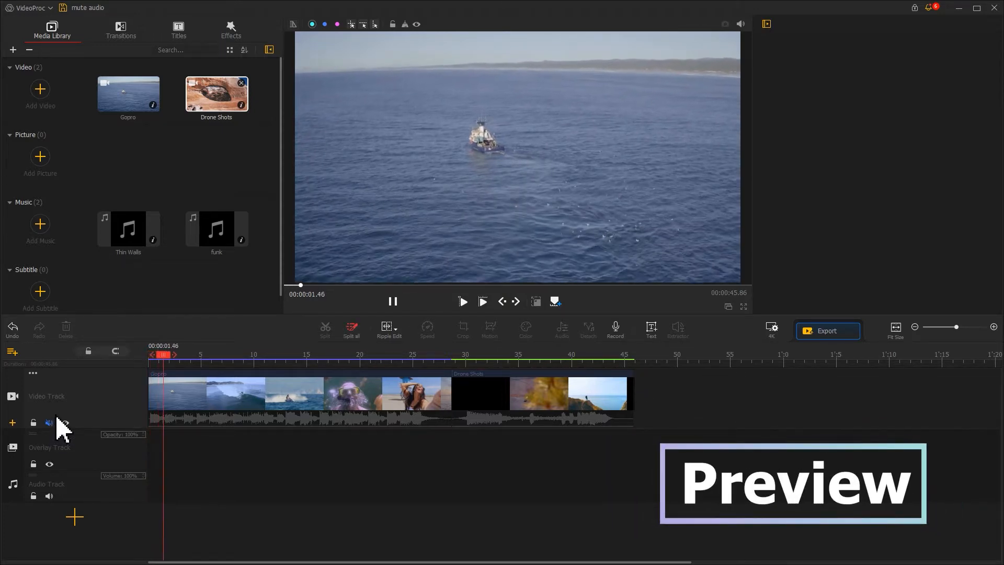
pyautogui.click(468, 356)
pyautogui.press('space')
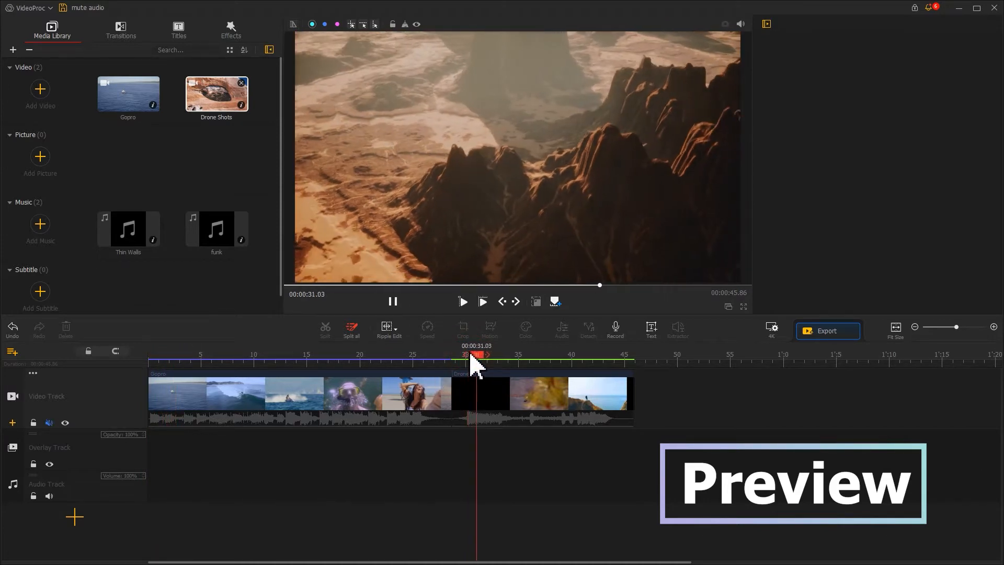
pyautogui.press('space')
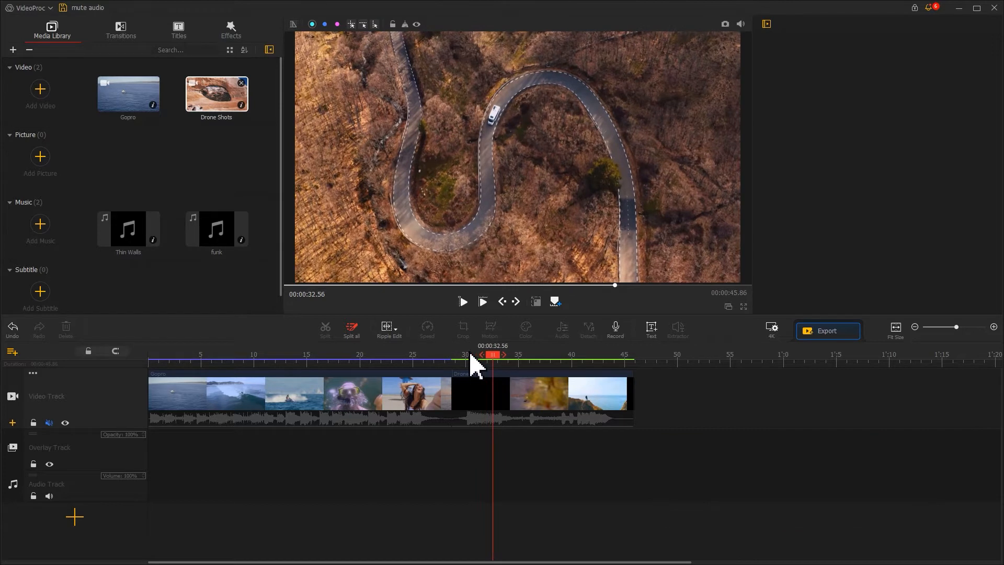
# - Unmute the video track and play part of the Drone Shots clip
pyautogui.click(49, 423)
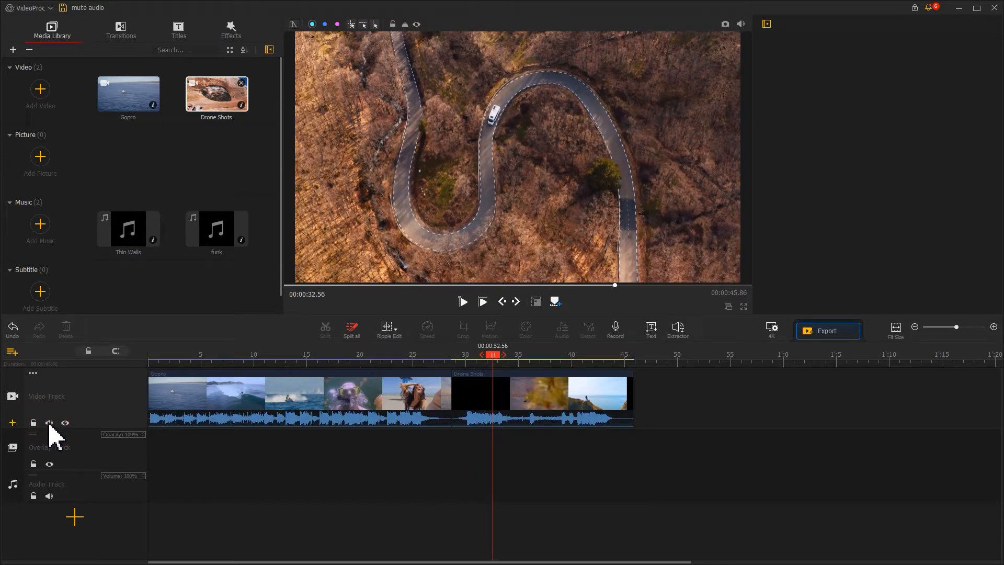
pyautogui.press('space')
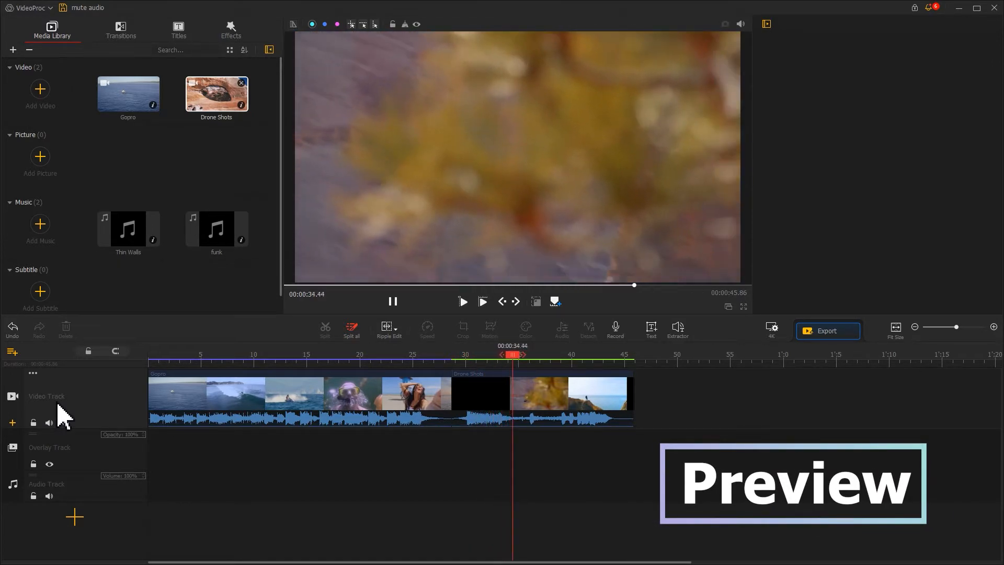
pyautogui.press('space')
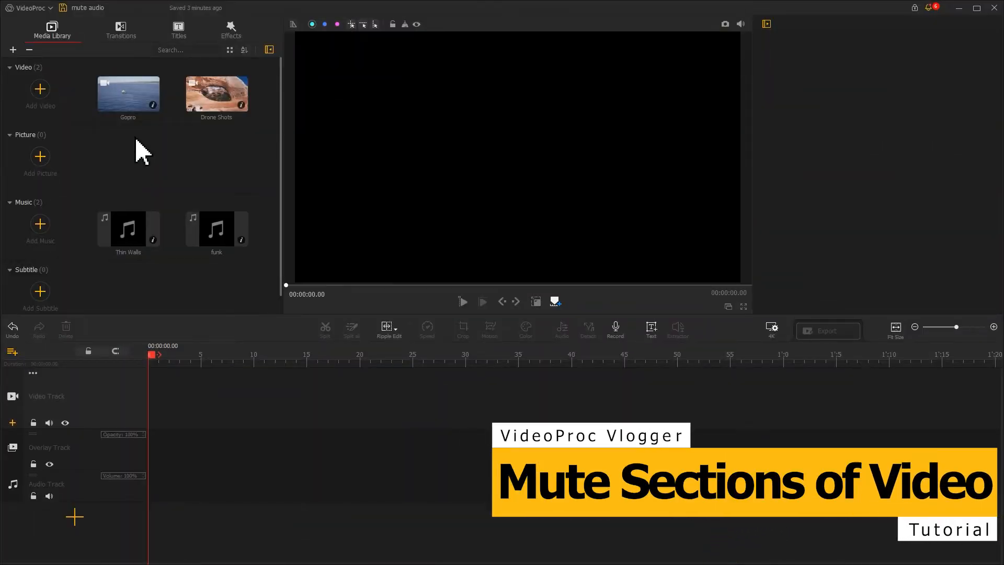
# - Place Drone Shots at the start of the empty video track and split it at 00:00:05.06 and 00:00:08.86
pyautogui.moveTo(190, 105); pyautogui.dragTo(169, 400)
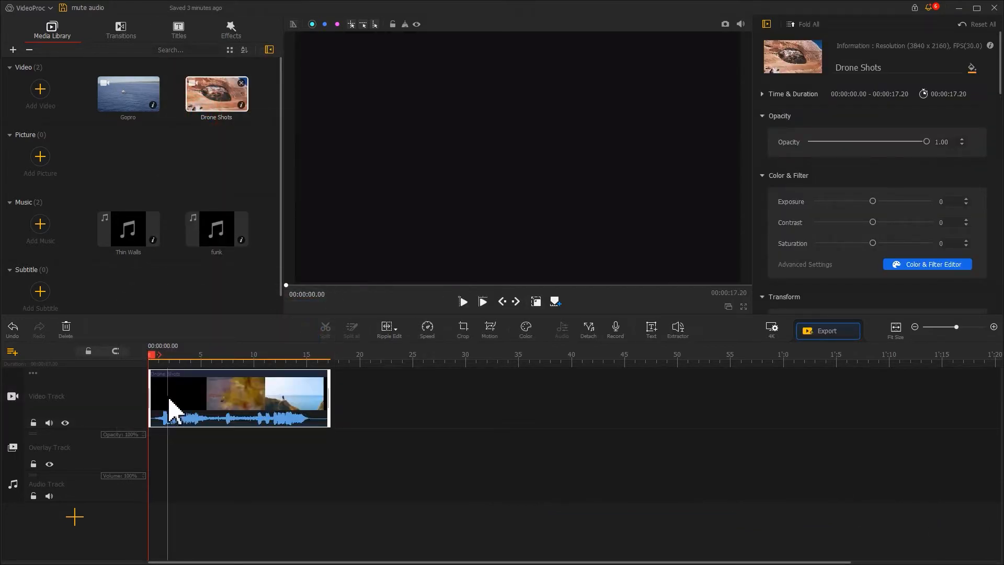
pyautogui.moveTo(154, 361); pyautogui.dragTo(207, 361)
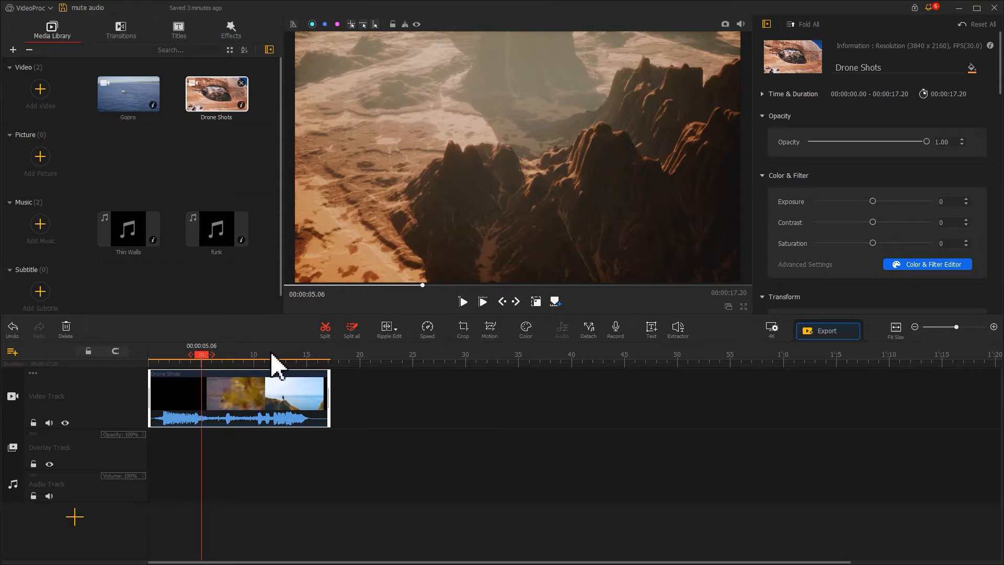
pyautogui.click(325, 331)
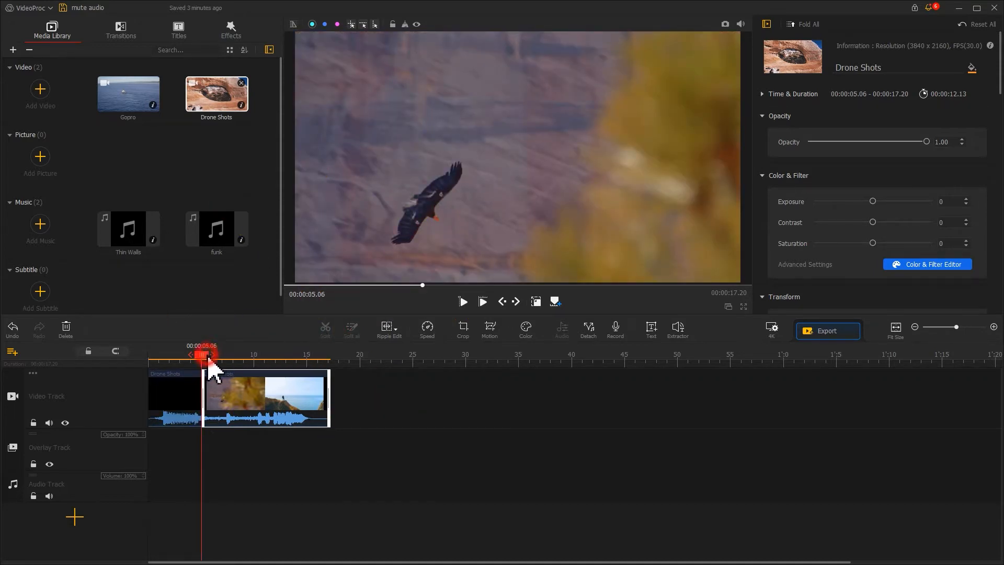
pyautogui.moveTo(209, 360); pyautogui.dragTo(250, 361)
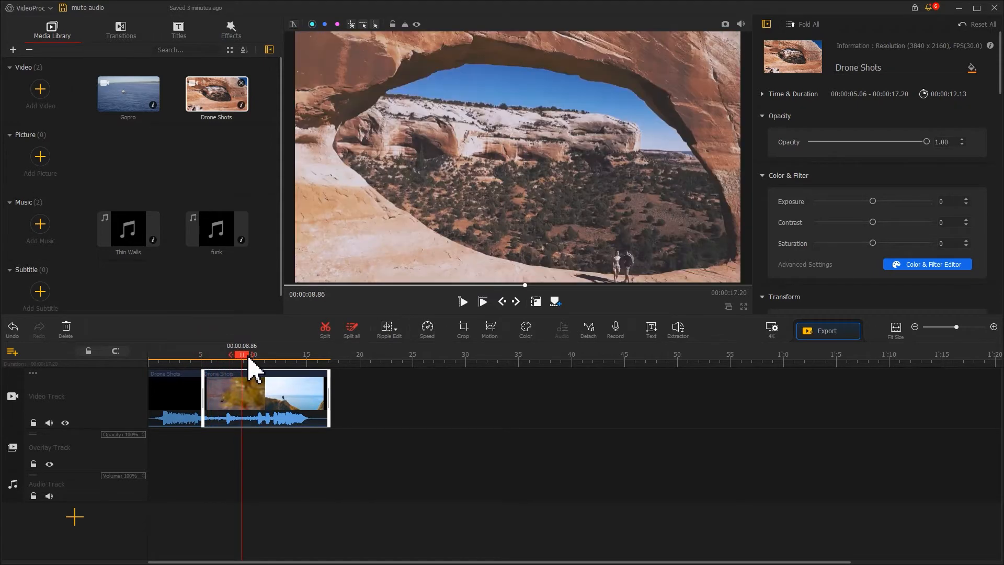
pyautogui.click(329, 334)
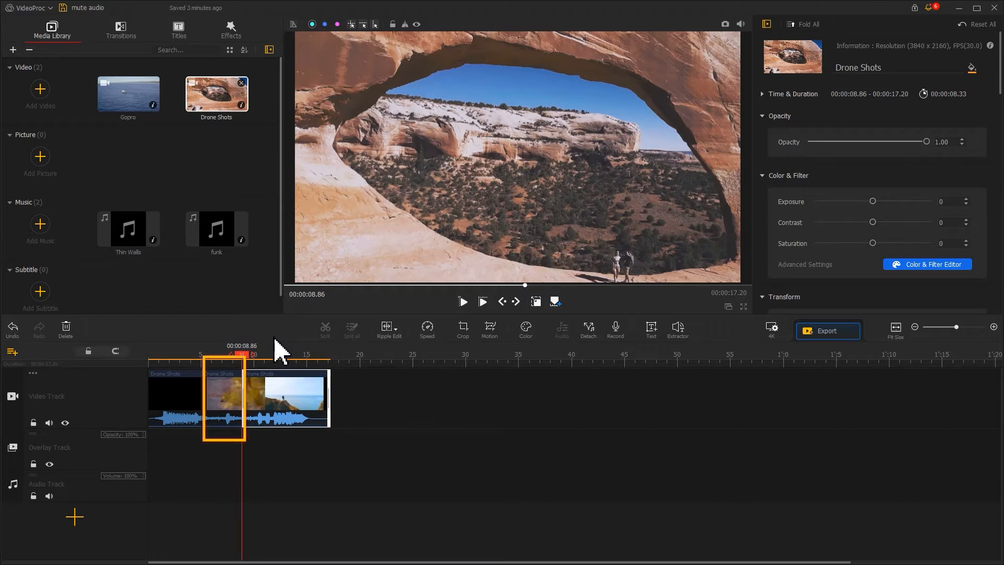
# - Mute the middle segment of the split Drone Shots clip and preview the timeline
pyautogui.rightClick(215, 375)
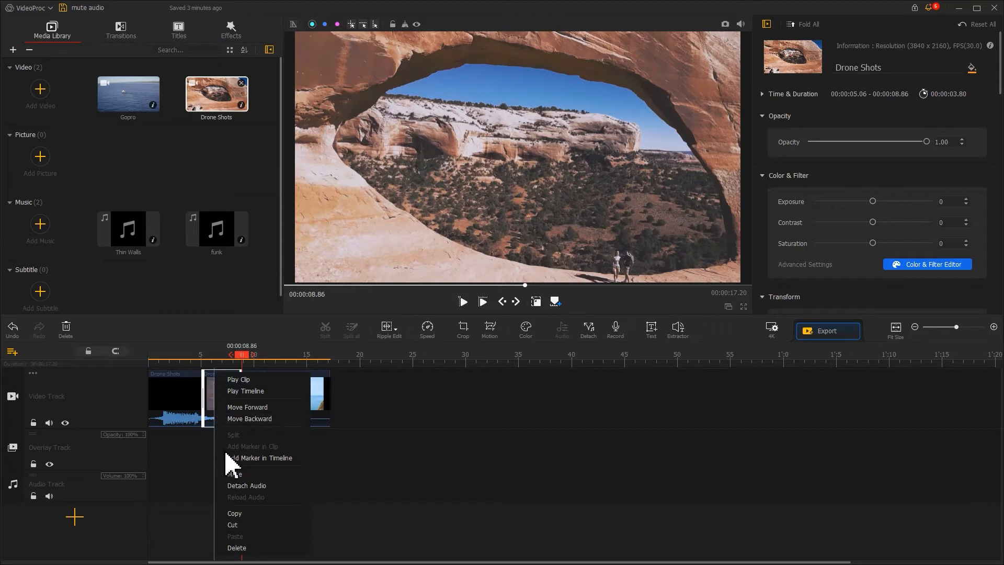
pyautogui.click(228, 474)
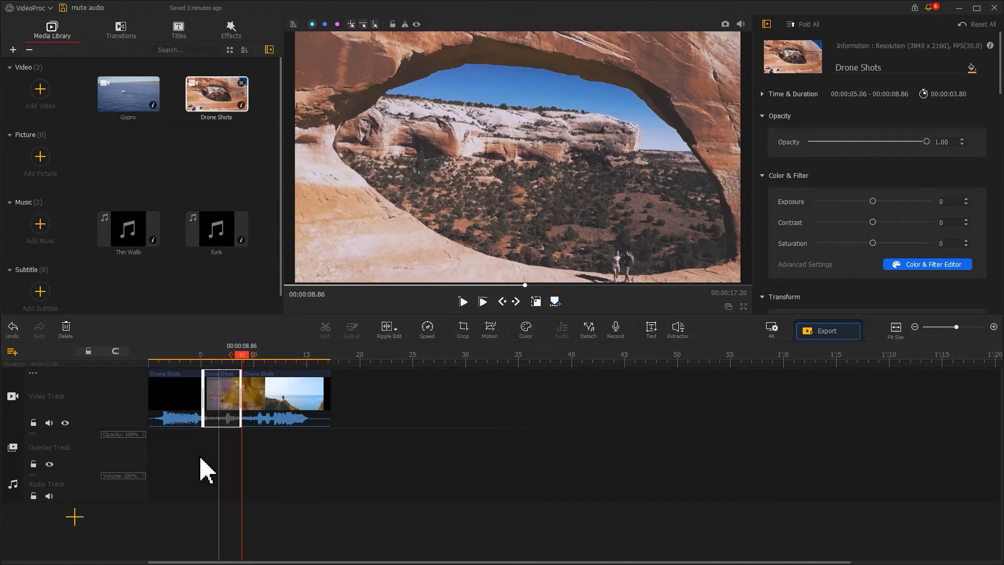
pyautogui.click(181, 355)
pyautogui.click(463, 302)
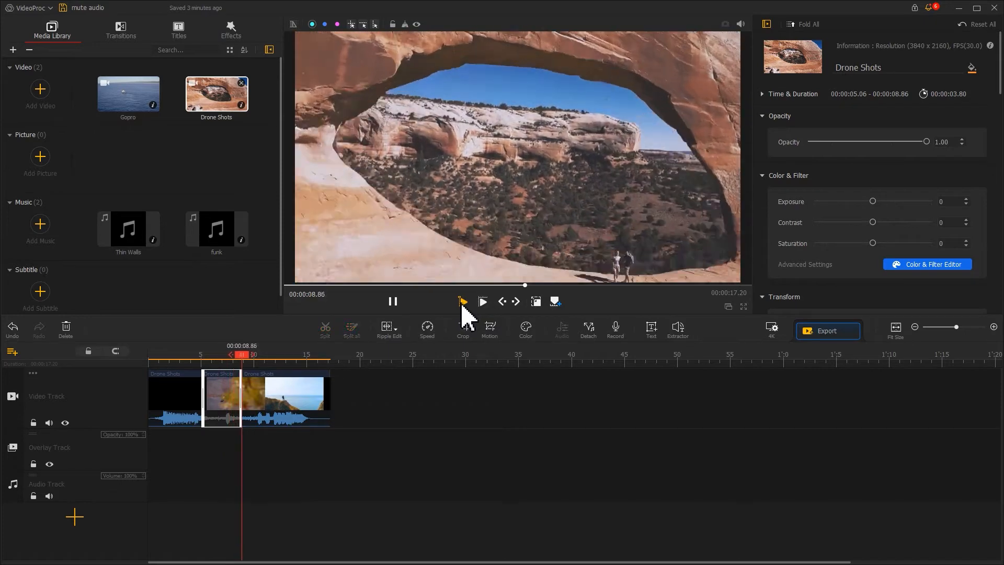
pyautogui.click(394, 301)
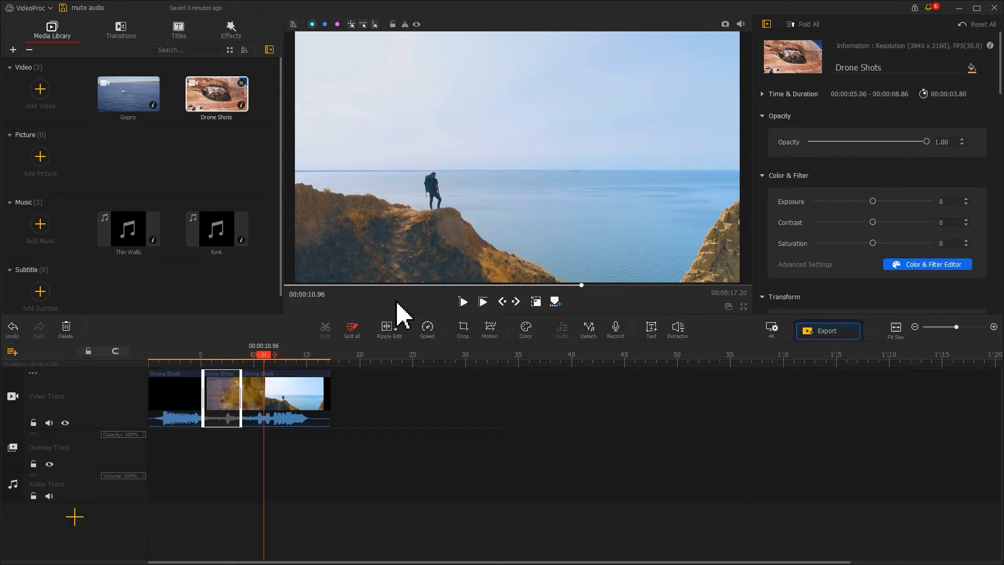
# - Unmute the middle segment of the Drone Shots clip
pyautogui.rightClick(220, 377)
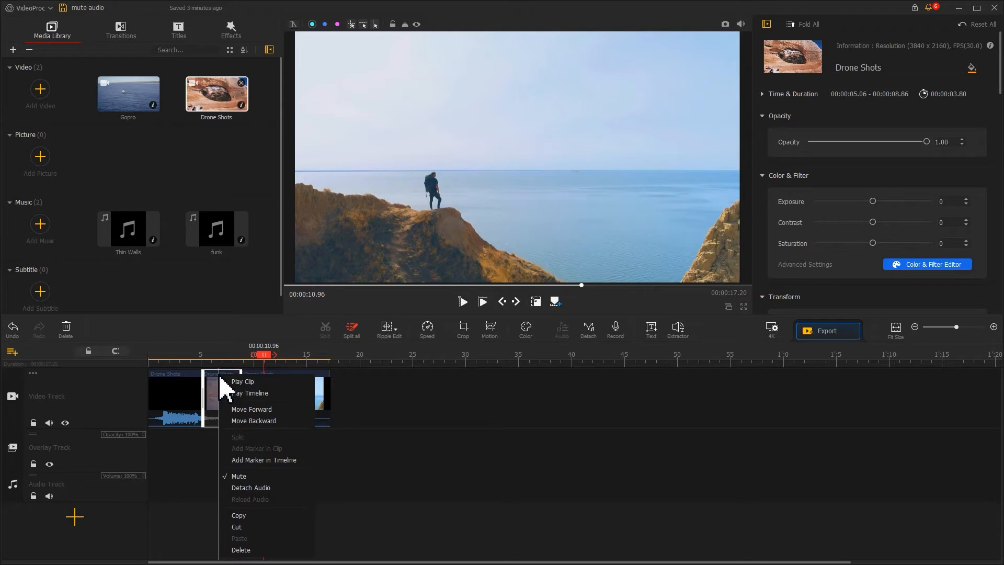
pyautogui.click(239, 476)
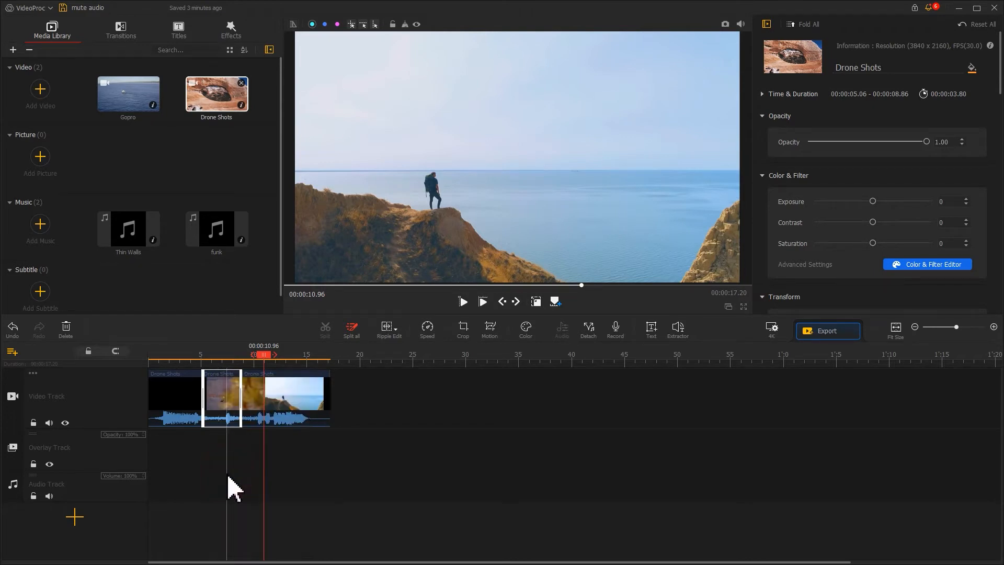
# - Mute the middle Drone Shots segment through its Volume properties
pyautogui.click(222, 405)
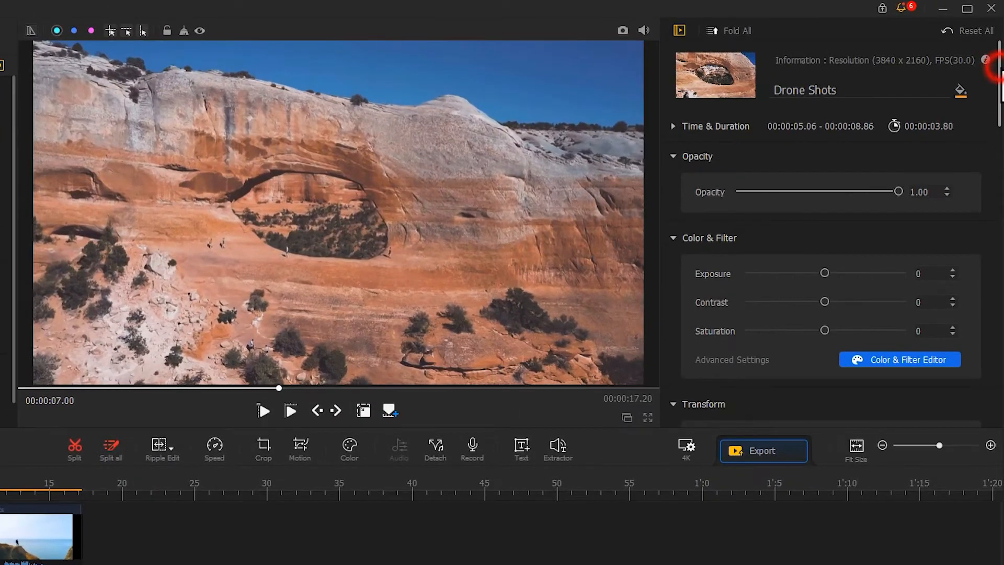
pyautogui.moveTo(997, 48); pyautogui.dragTo(999, 120)
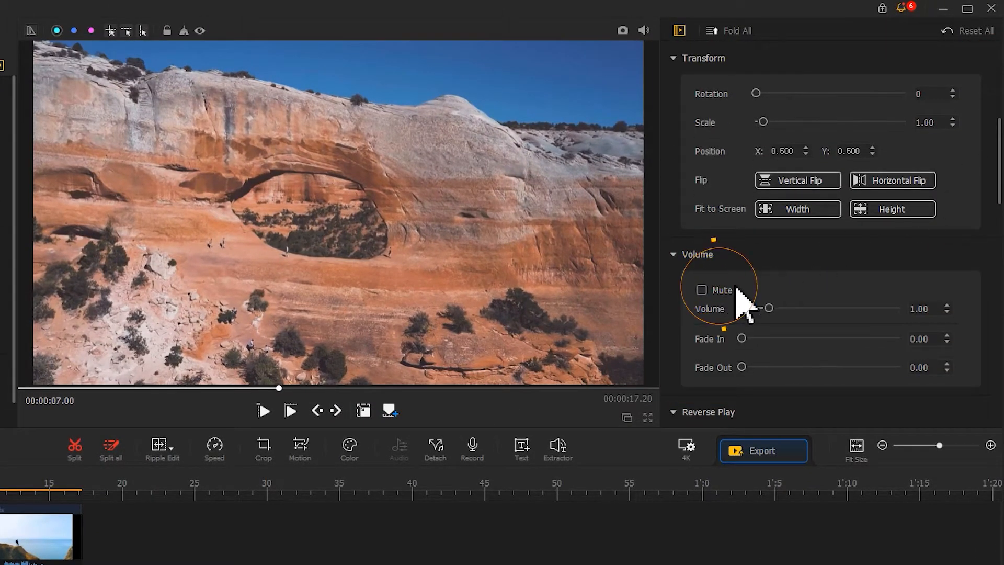
pyautogui.click(702, 290)
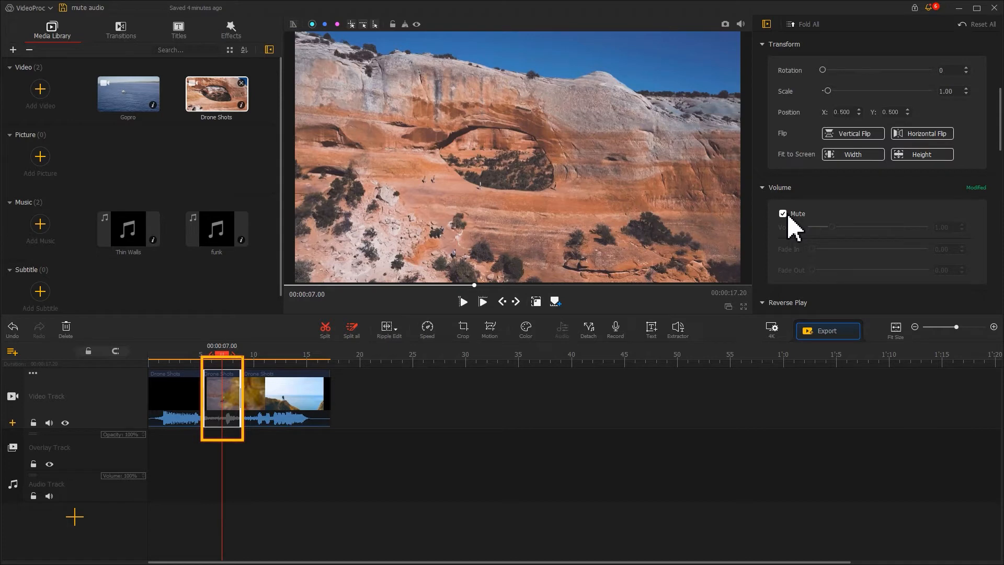
# - Mute the Drone Shots clip and add the funk music at the start of the audio track, trimmed to the video's length
pyautogui.click(785, 214)
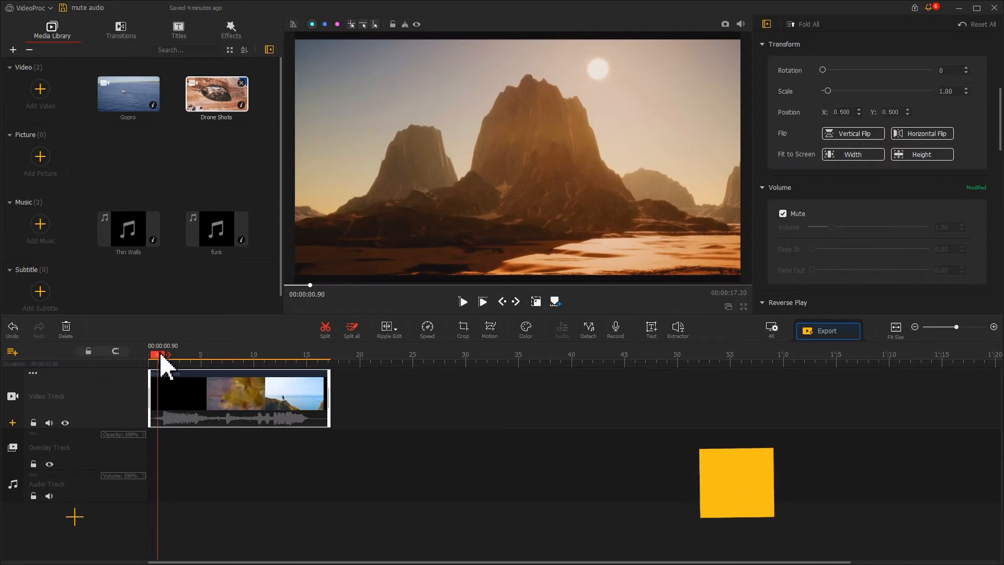
pyautogui.click(220, 247)
pyautogui.moveTo(220, 247); pyautogui.dragTo(155, 493)
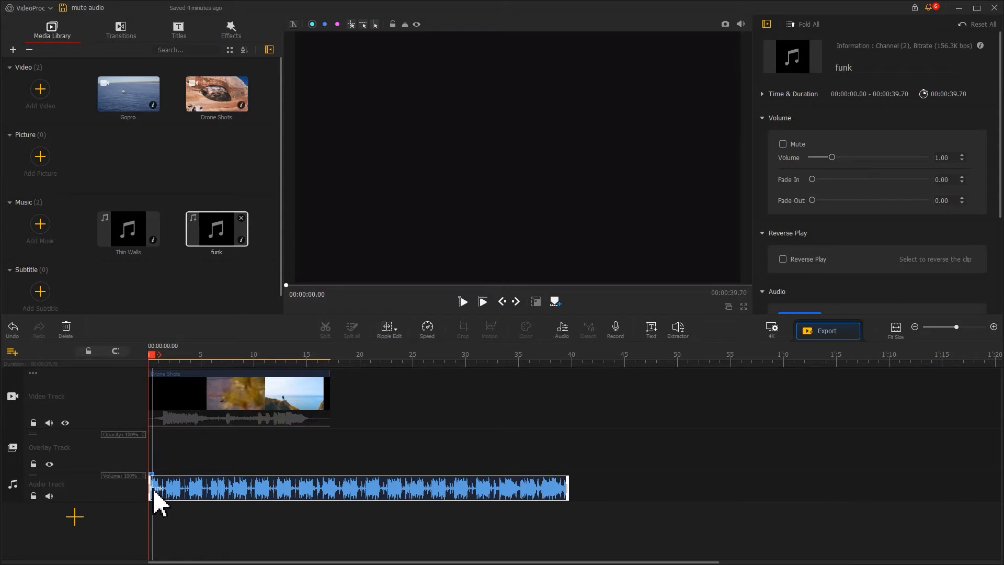
pyautogui.moveTo(567, 489); pyautogui.dragTo(328, 492)
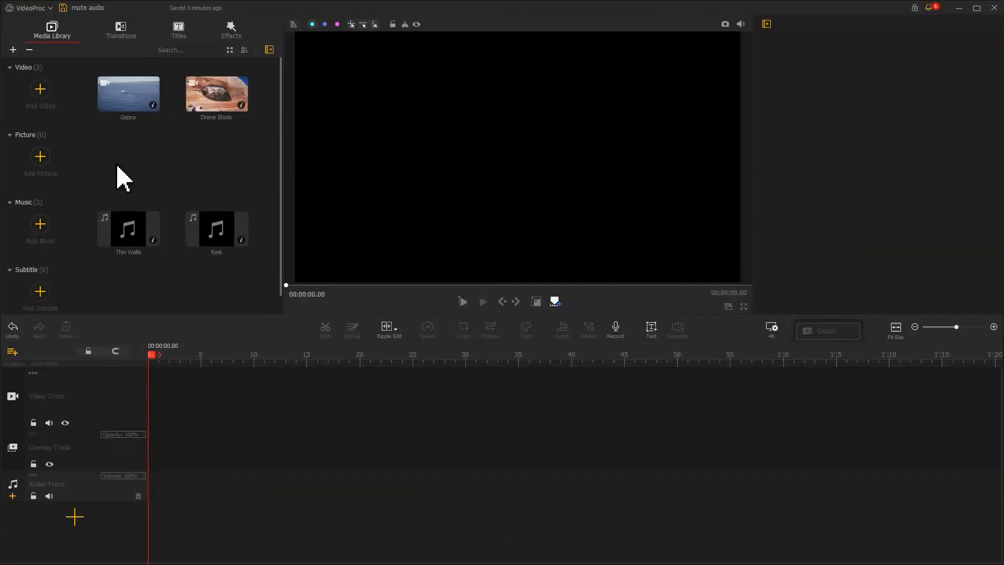
# - Place Thin Walls at the start of the empty audio track with funk directly after it
pyautogui.moveTo(127, 240); pyautogui.dragTo(152, 485)
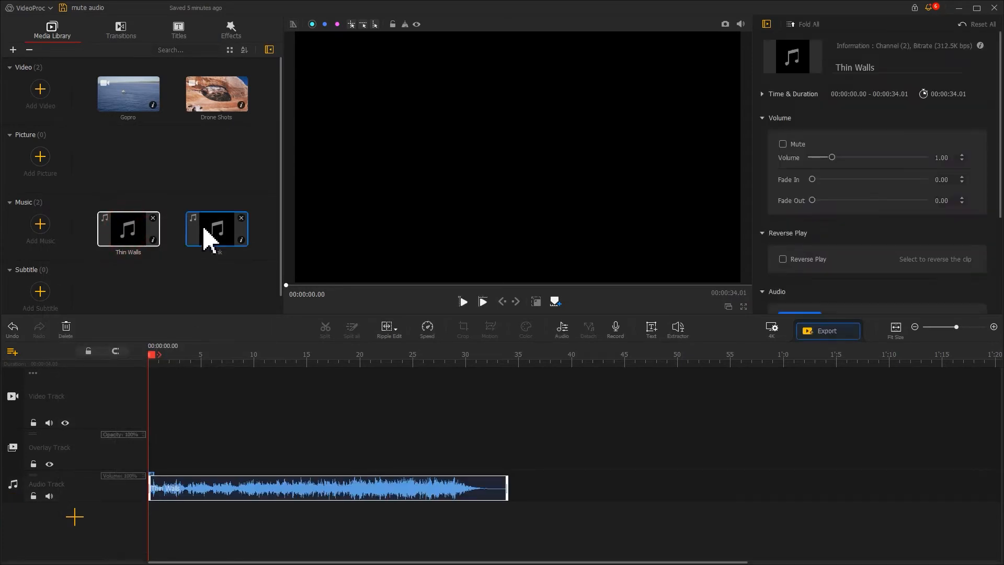
pyautogui.moveTo(208, 239); pyautogui.dragTo(502, 486)
pyautogui.rightClick(180, 483)
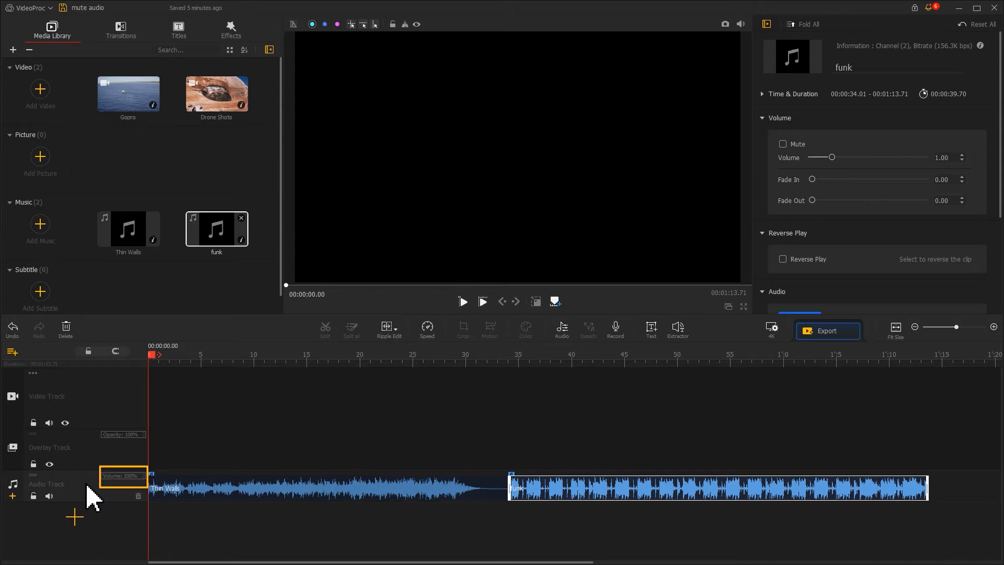
# - Lower the audio track's volume to 0% and play the timeline to check the sound
pyautogui.click(131, 477)
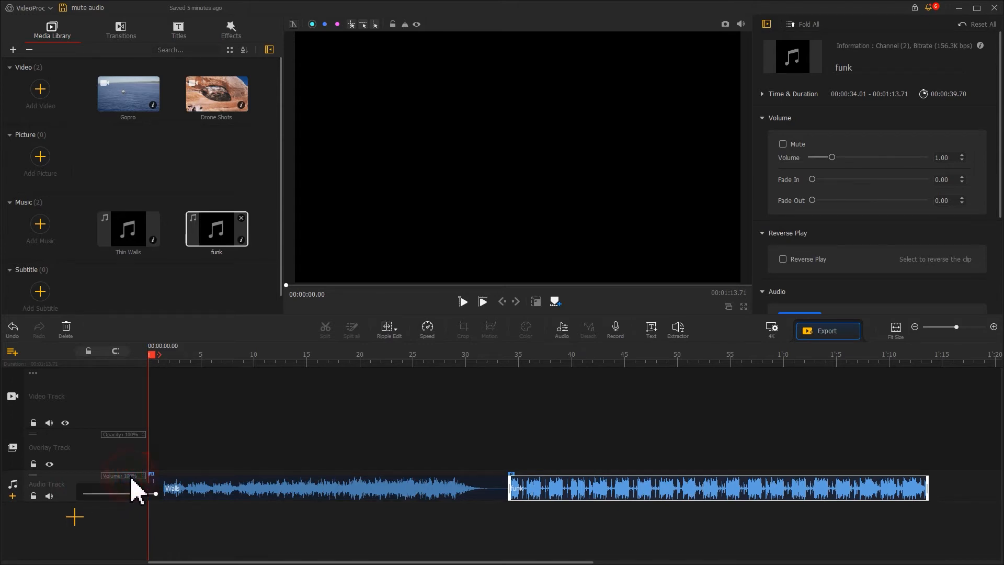
pyautogui.moveTo(155, 494); pyautogui.dragTo(112, 495)
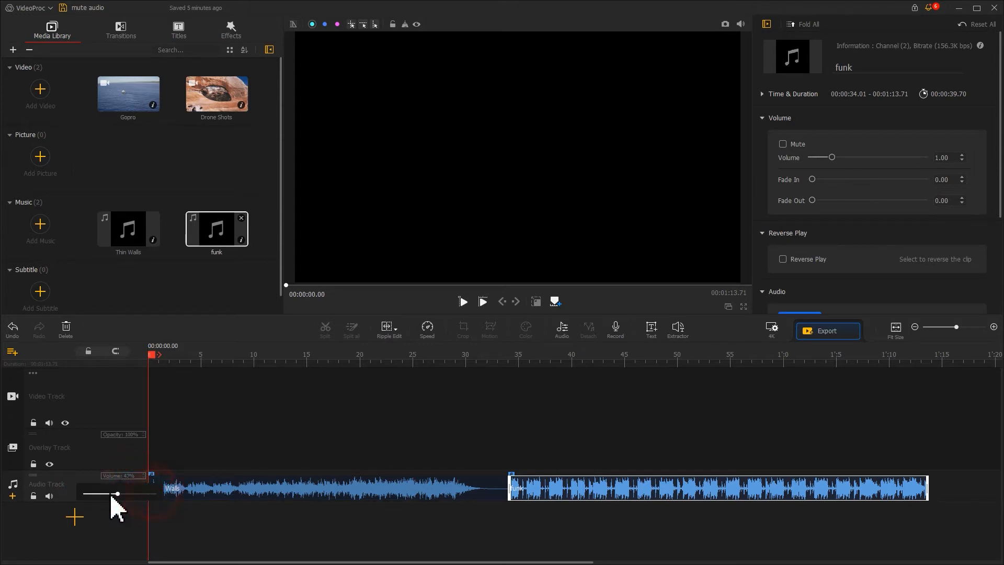
pyautogui.click(84, 483)
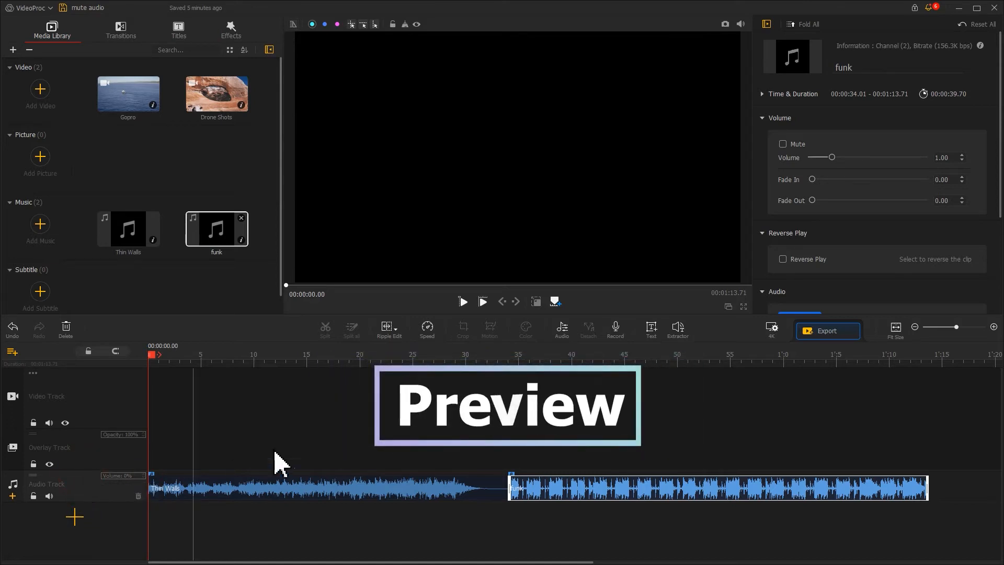
pyautogui.click(463, 302)
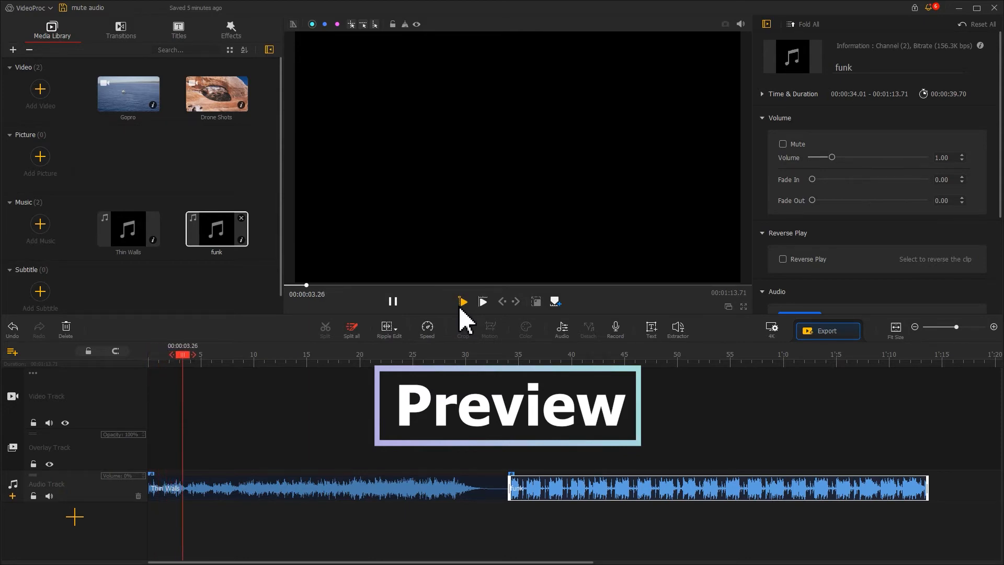
pyautogui.click(394, 302)
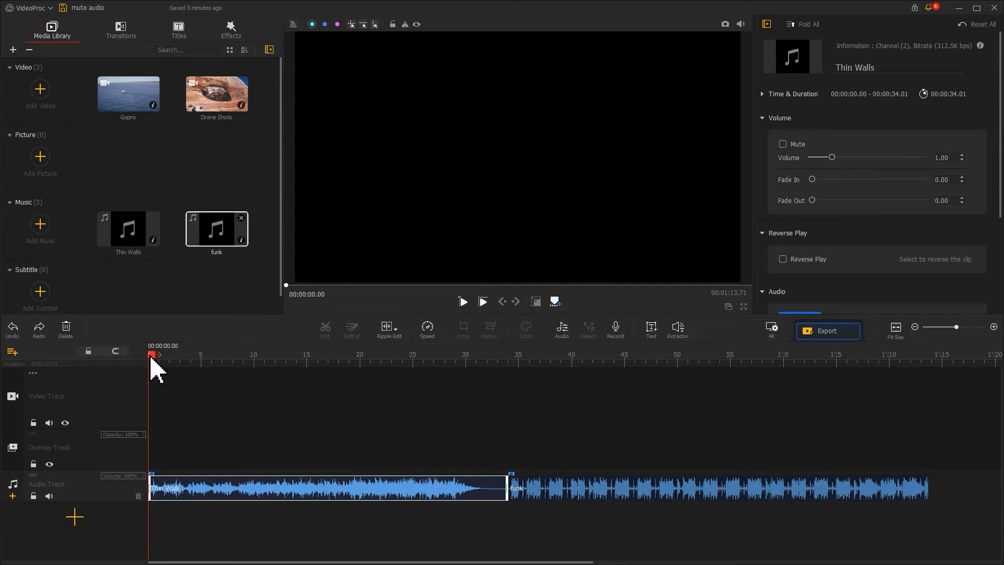
# - Mute only the Thin Walls clip on the audio track
pyautogui.rightClick(180, 482)
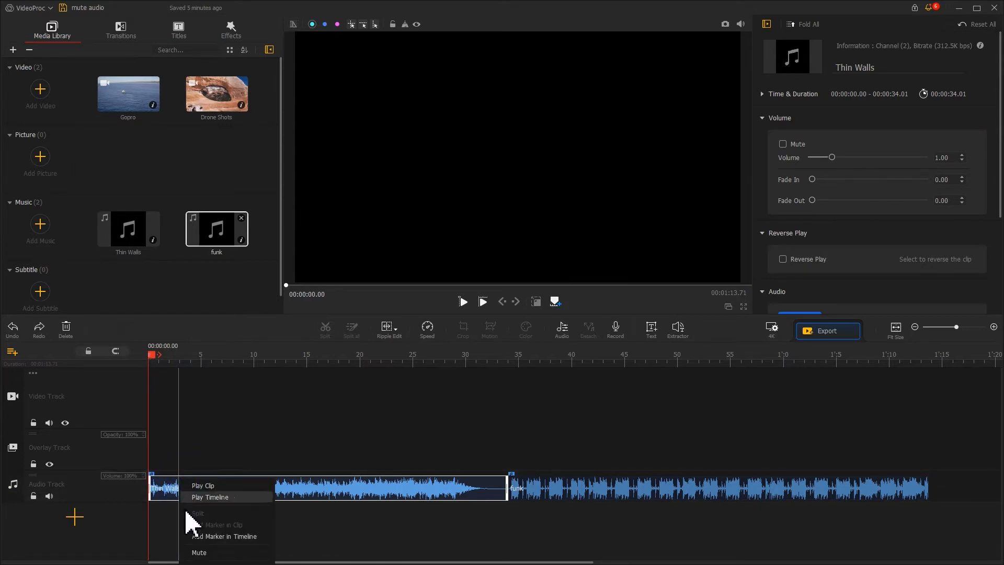
pyautogui.click(198, 552)
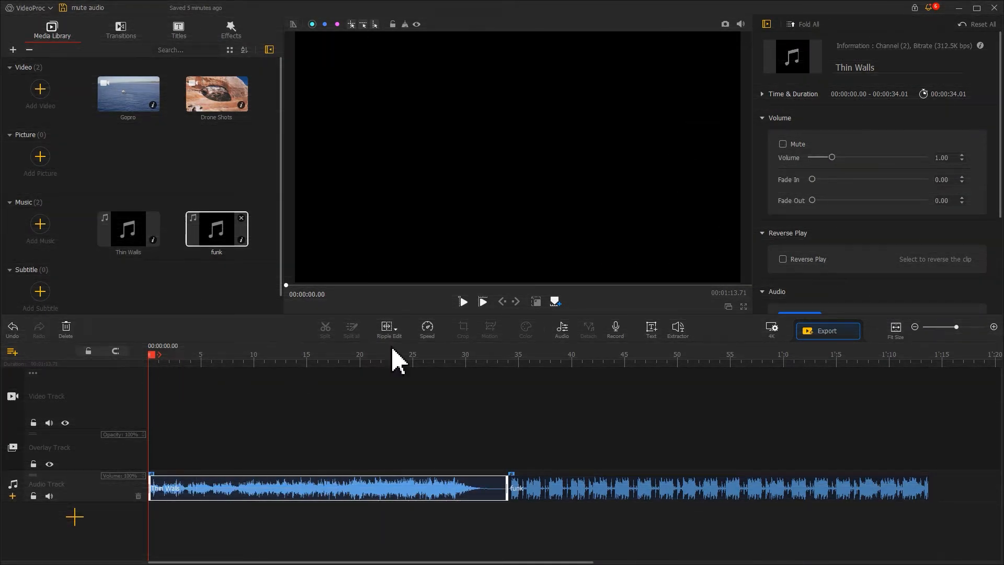
# - Switch Mute on and off again for the Thin Walls clip, and lower its clip volume to the minimum
pyautogui.click(783, 145)
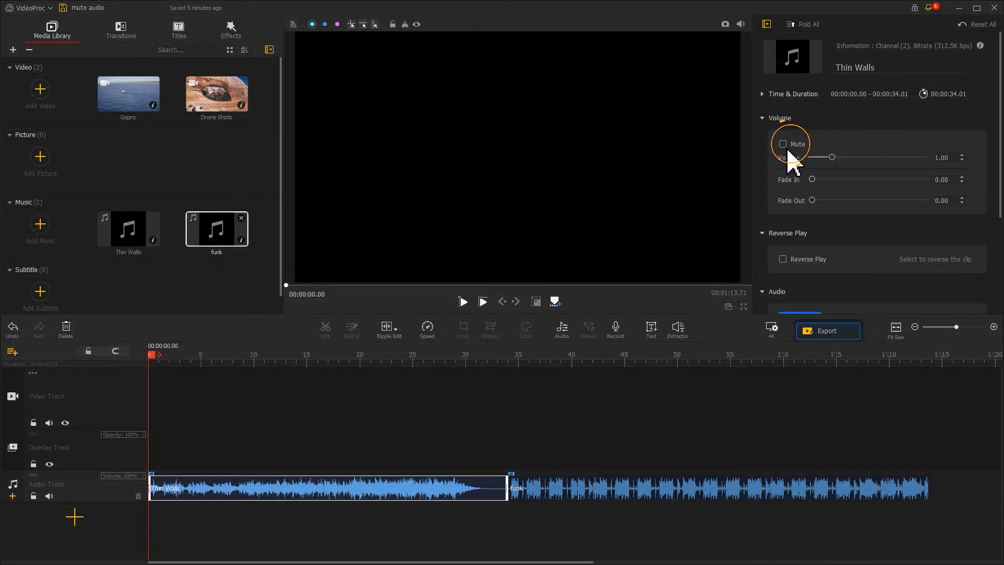
pyautogui.click(783, 144)
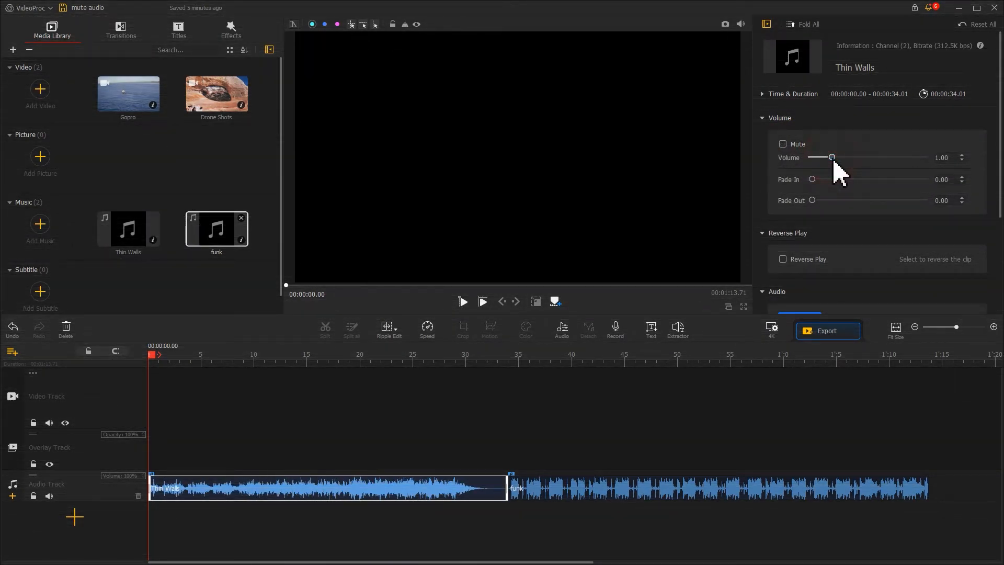
pyautogui.moveTo(833, 160); pyautogui.dragTo(779, 160)
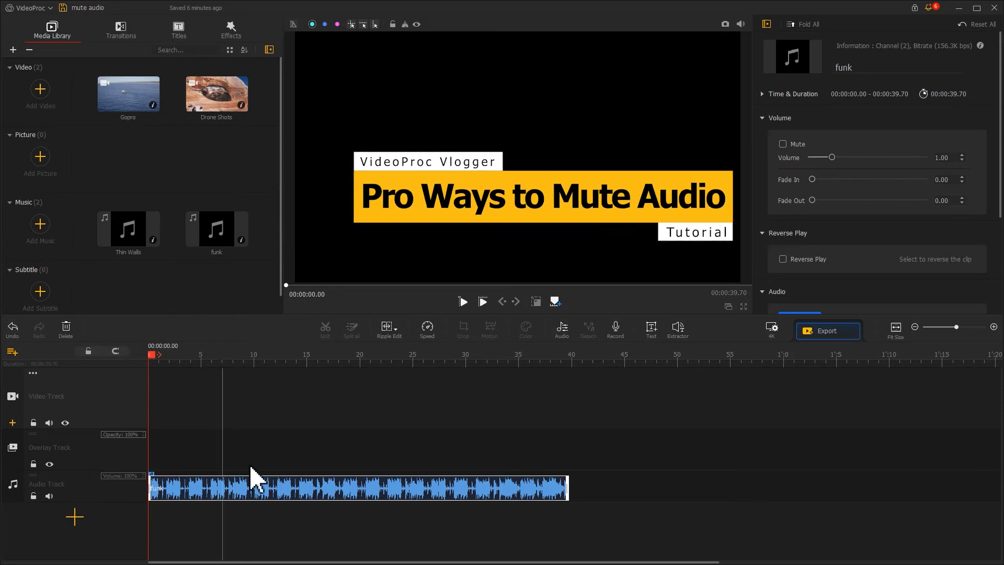
# - Open the funk clip from the audio track in the Audio Editor
pyautogui.click(253, 503)
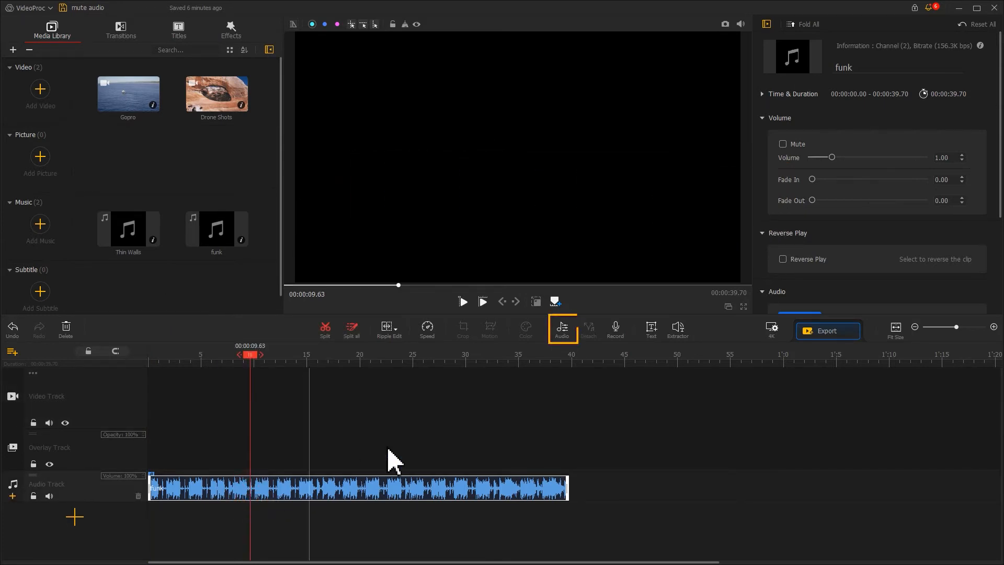
pyautogui.click(562, 329)
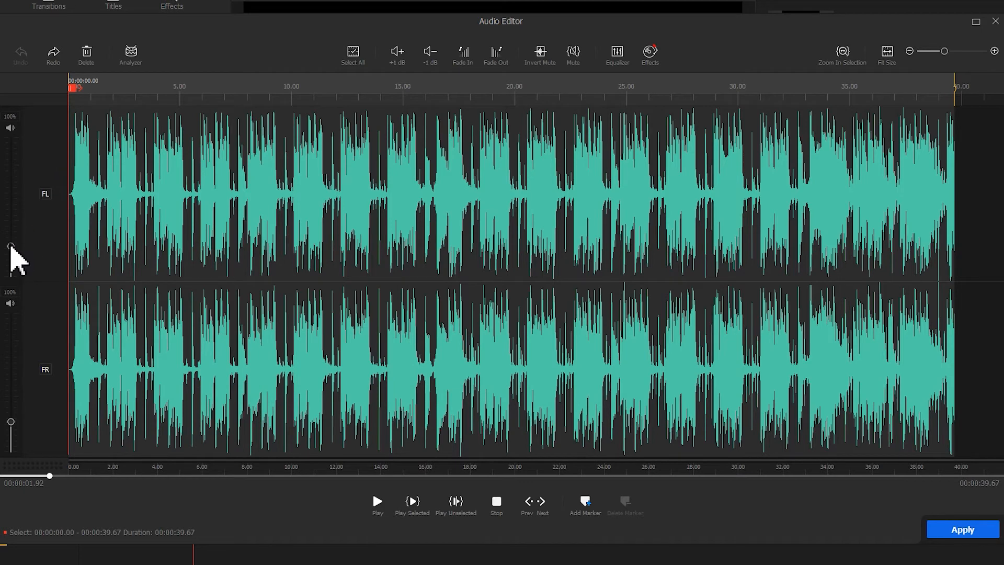
# - Lower the FL and FR channel volumes of the funk audio to 0% and undo the changes
pyautogui.moveTo(11, 246); pyautogui.dragTo(15, 312)
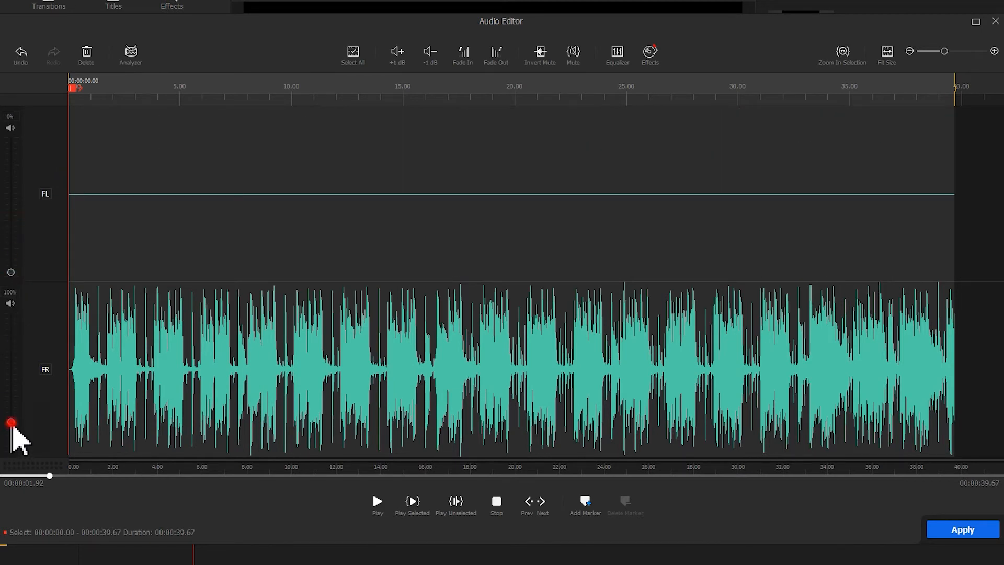
pyautogui.moveTo(11, 422); pyautogui.dragTo(17, 460)
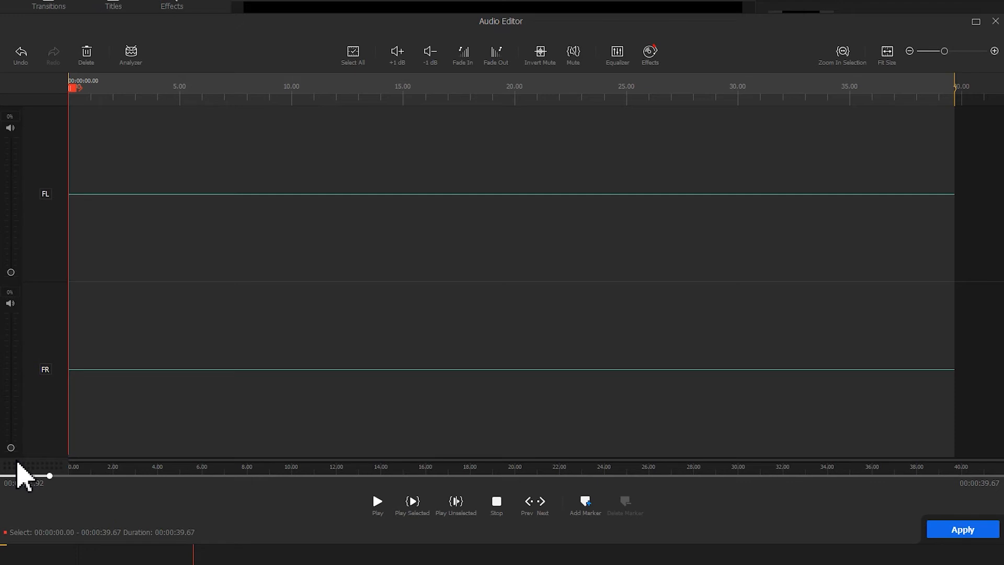
pyautogui.hotkey('ctrl', 'z')
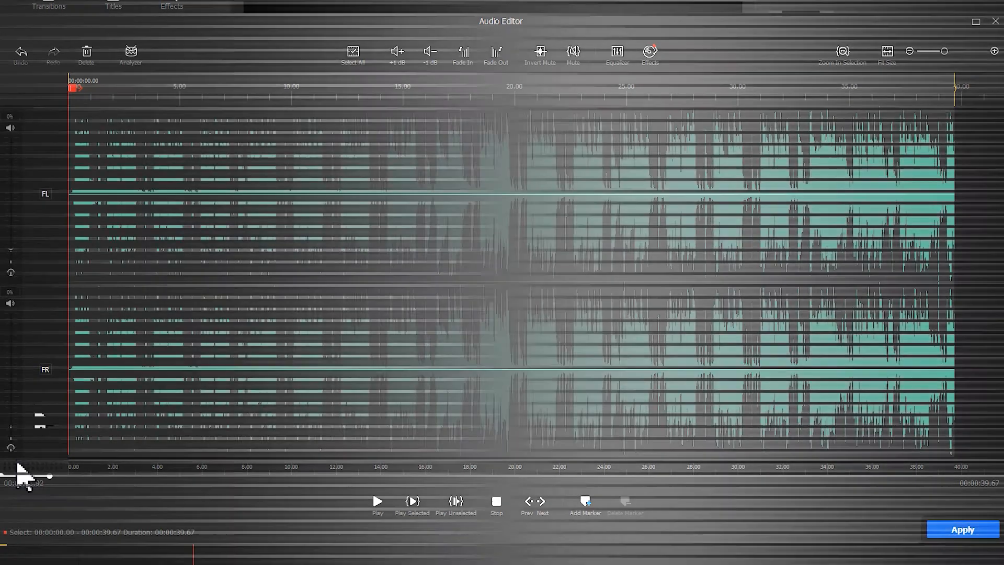
# - Disable the FL and FR channels of the funk audio and play it to check the sound
pyautogui.click(46, 194)
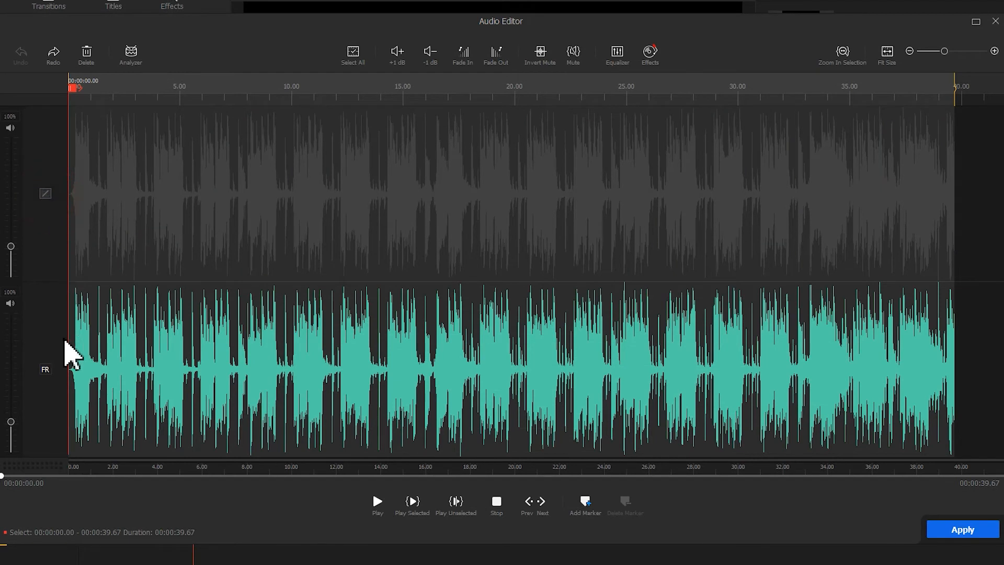
pyautogui.click(48, 370)
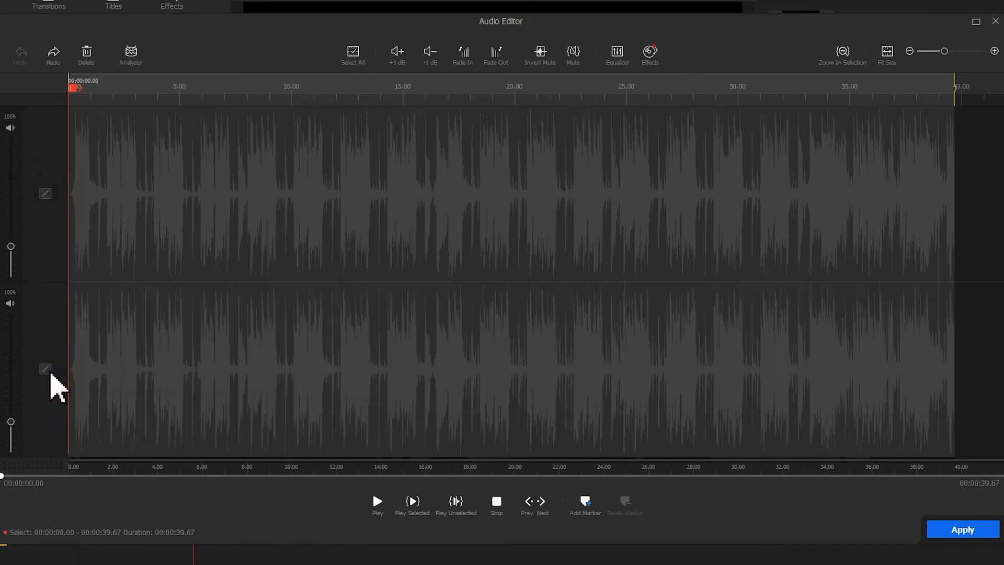
pyautogui.click(377, 503)
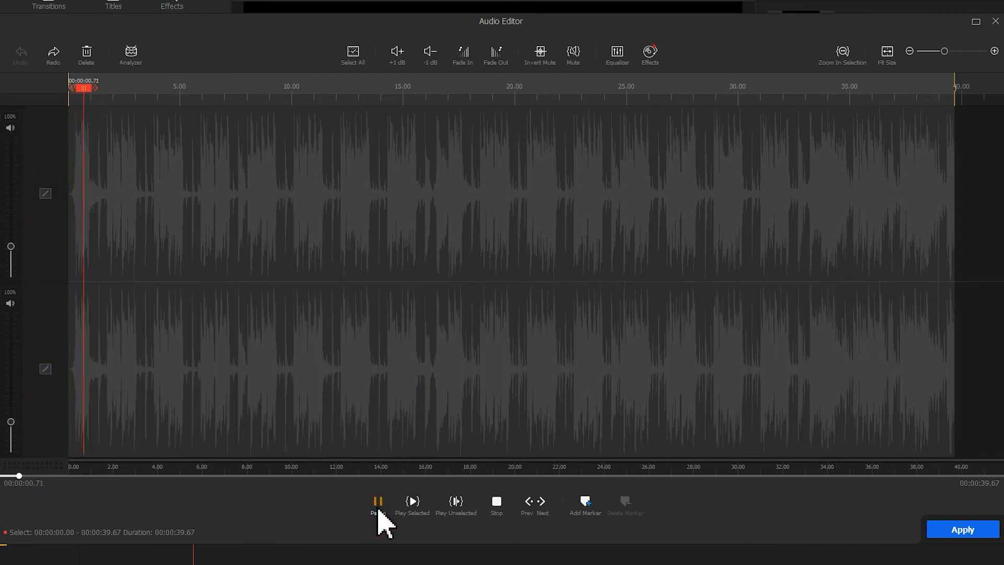
pyautogui.click(377, 503)
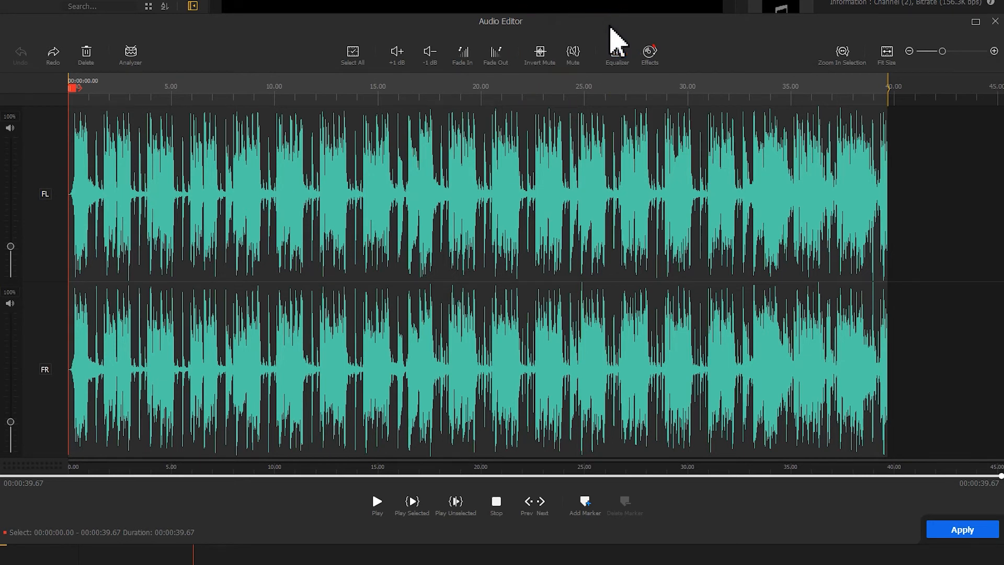
# - Mute the entire funk waveform and undo the muting
pyautogui.click(575, 51)
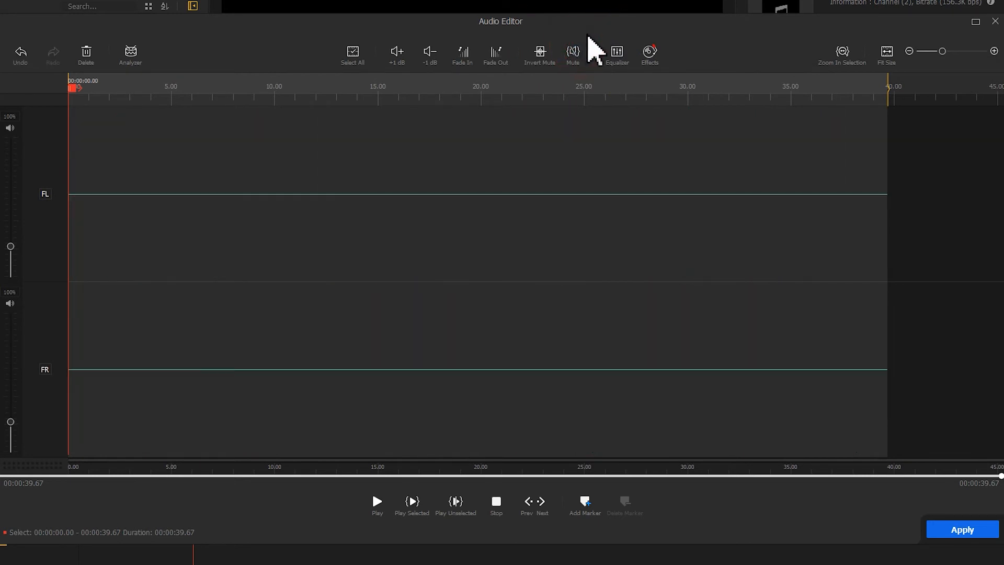
pyautogui.hotkey('ctrl', 'z')
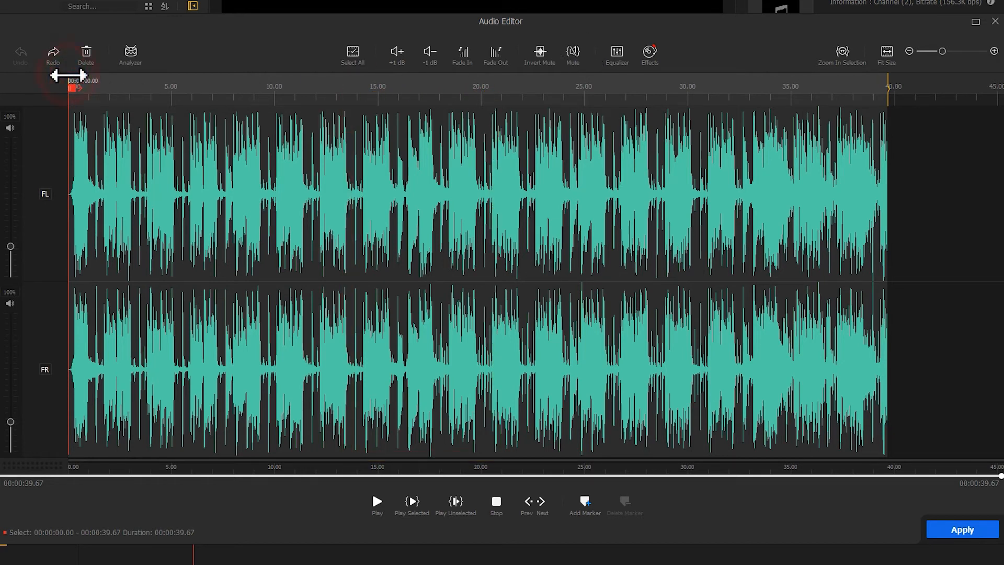
# - Select the section of the funk audio from about 13.52 to 20.65 seconds and mute it
pyautogui.moveTo(68, 76); pyautogui.dragTo(347, 76)
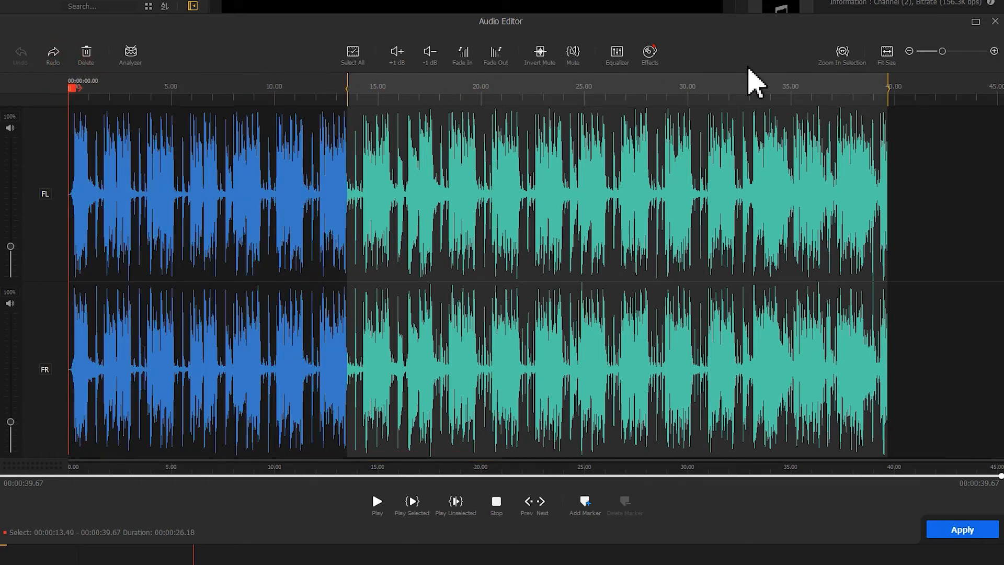
pyautogui.moveTo(887, 80); pyautogui.dragTo(495, 79)
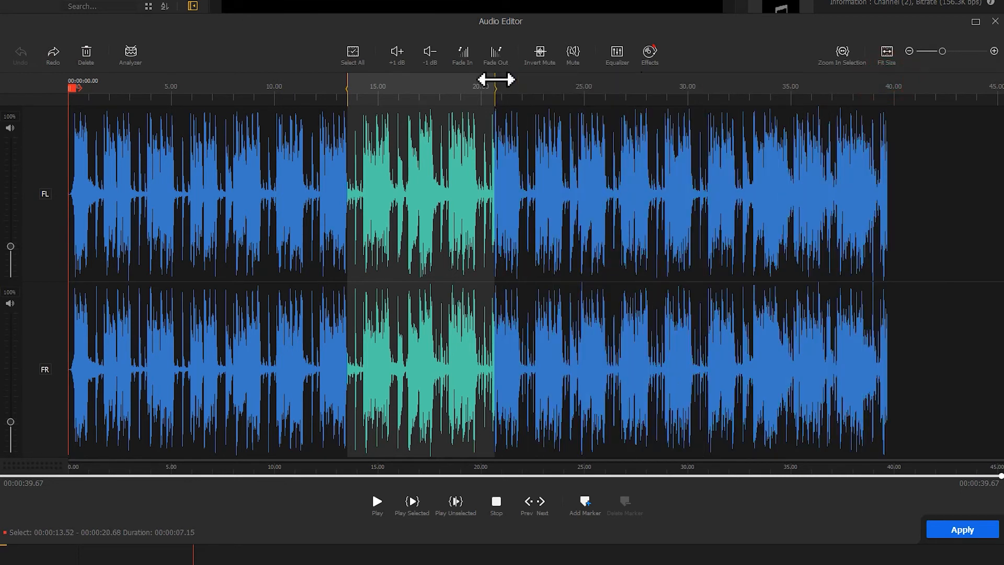
pyautogui.click(573, 52)
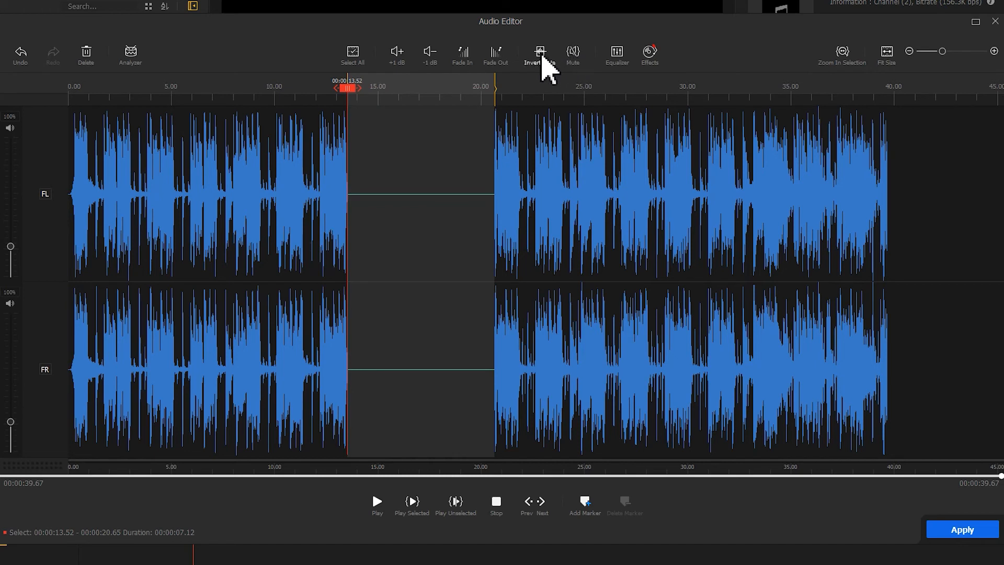
# - Try Invert Mute on the audio outside the selected section, and apply the audio edits to the timeline clip
pyautogui.click(542, 57)
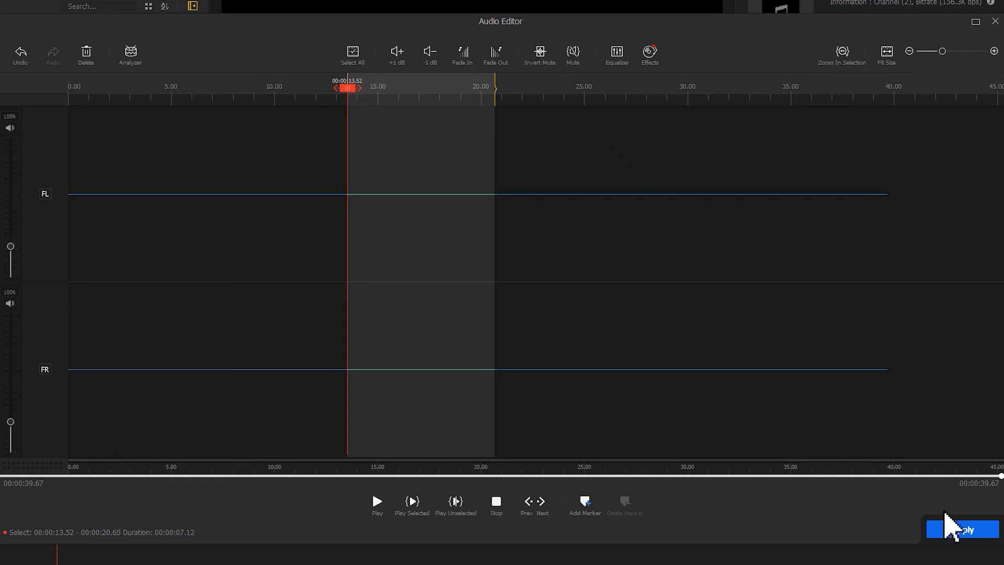
pyautogui.click(963, 529)
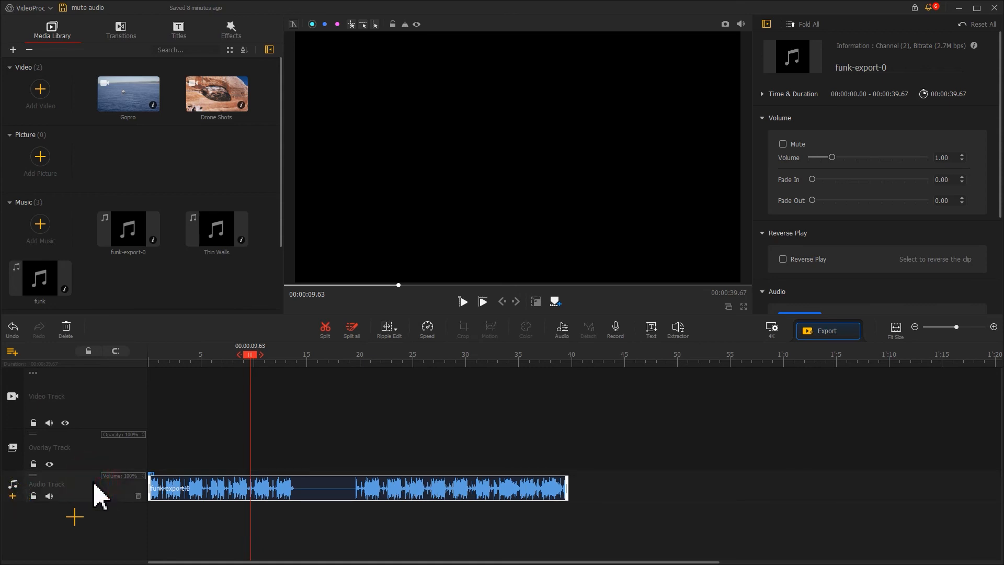
# - Add a second audio track and place Thin Walls under the muted gap, trimmed to run from 00:00:13.75 to 00:00:19.53
pyautogui.click(12, 497)
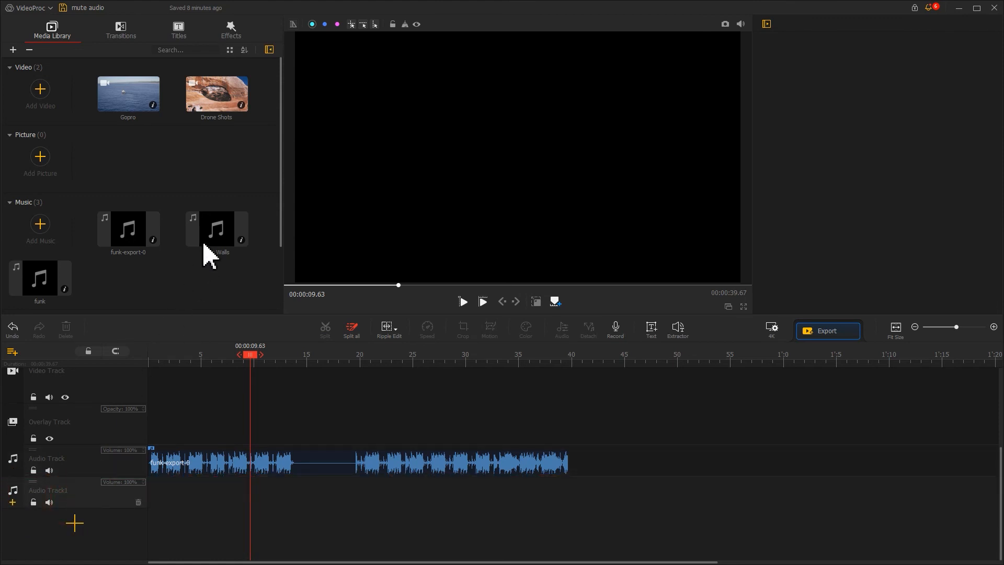
pyautogui.moveTo(212, 246); pyautogui.dragTo(151, 506)
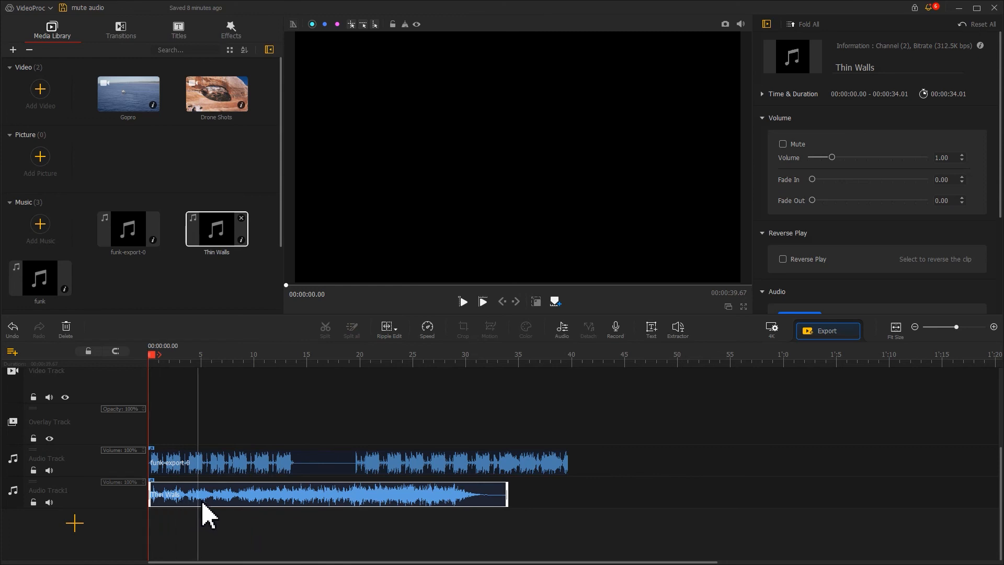
pyautogui.moveTo(213, 497); pyautogui.dragTo(361, 497)
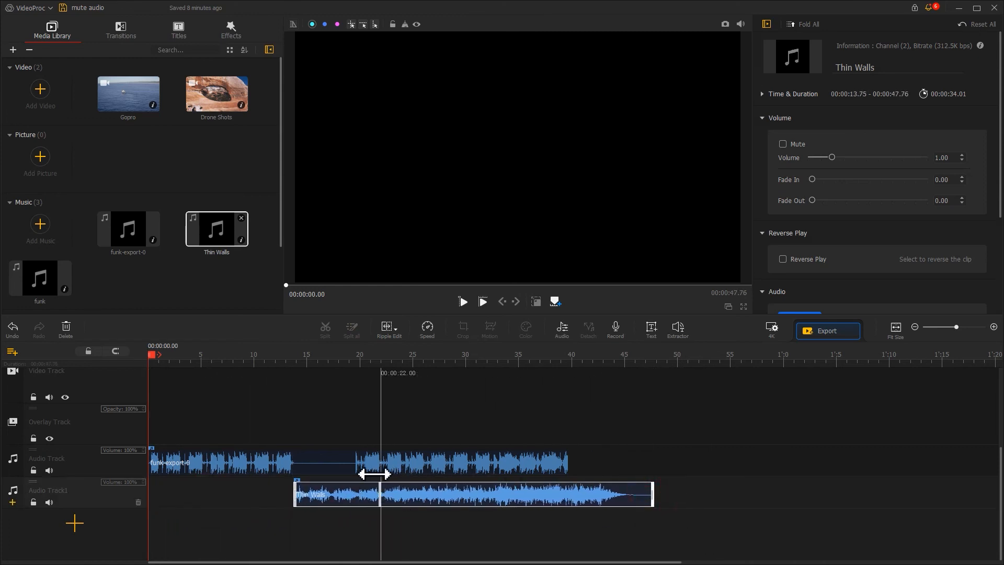
pyautogui.moveTo(355, 473); pyautogui.dragTo(354, 477)
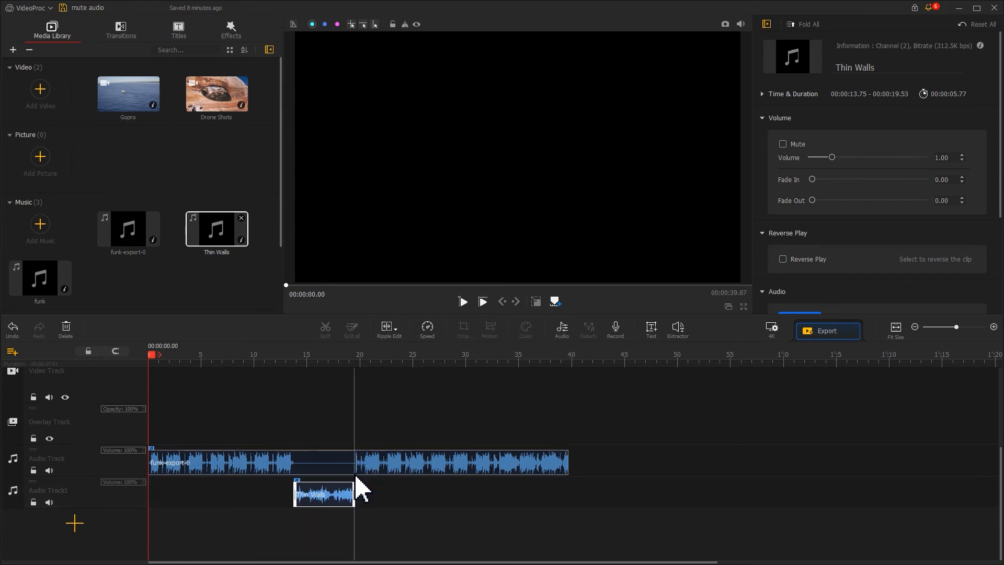